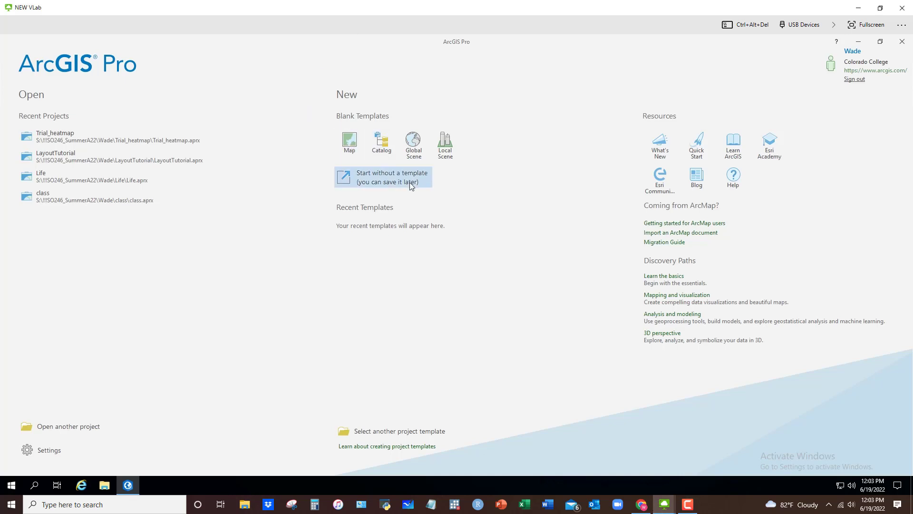
# Start a project from the blank Map template and rename it HeatMap
pyautogui.click(352, 140)
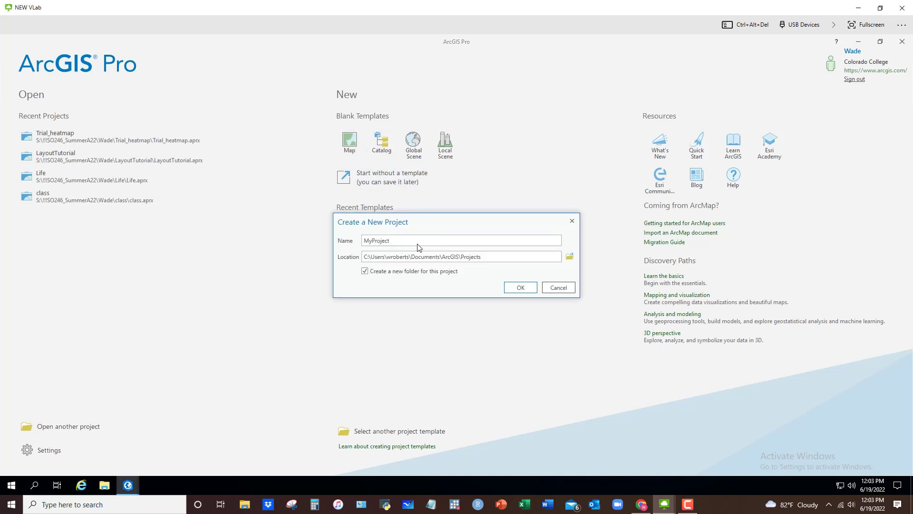
pyautogui.press('BackSpace')
pyautogui.write('Hea')
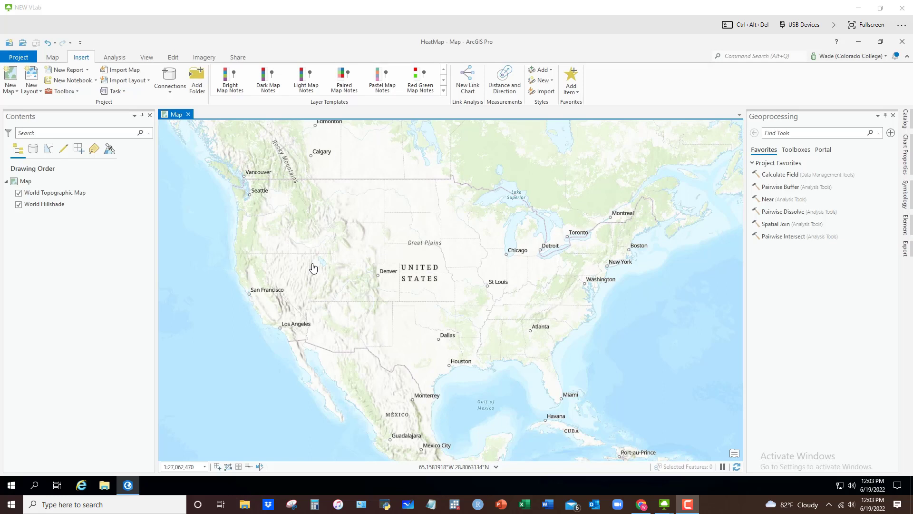
# Add a folder connection to the personal folder inside the !!!SO246_SummerA22 course folder
pyautogui.click(909, 120)
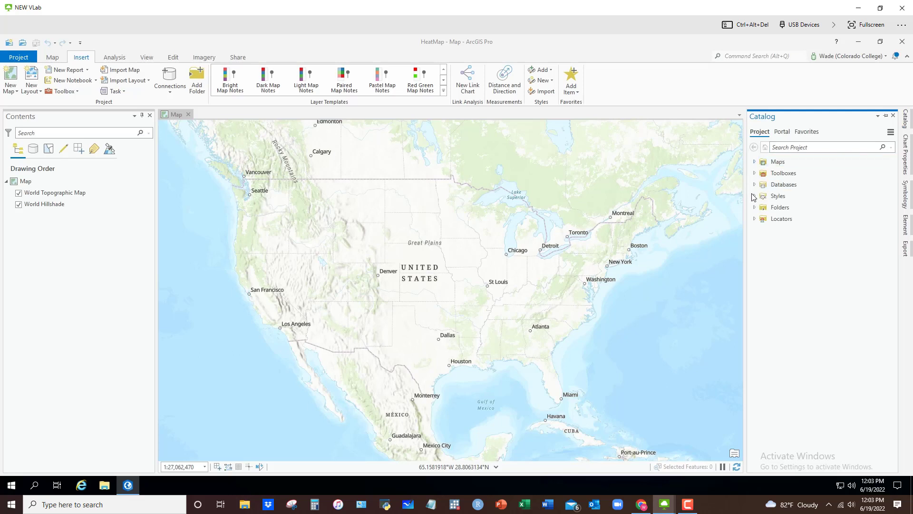
pyautogui.click(754, 207)
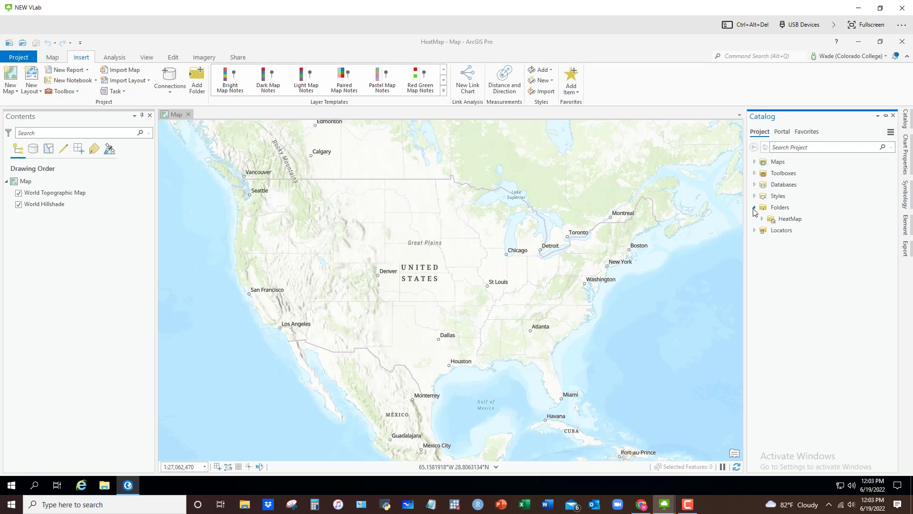
pyautogui.rightClick(778, 211)
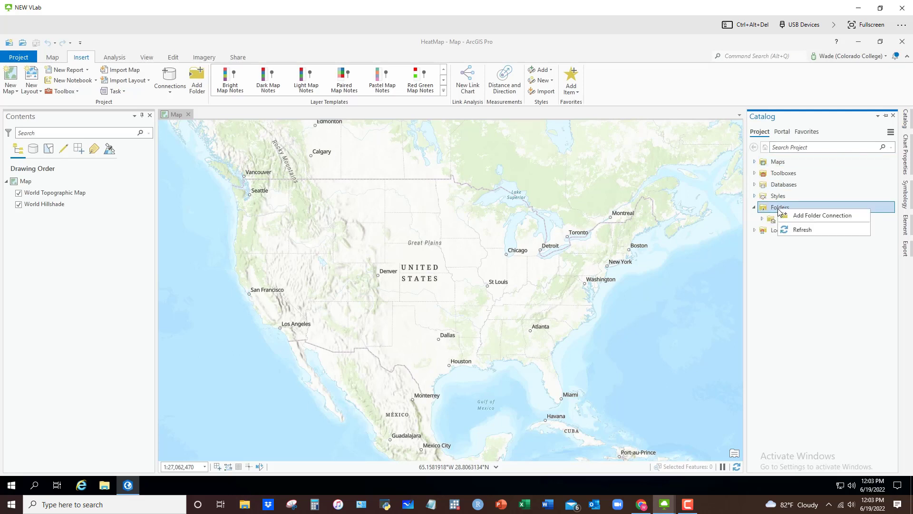
pyautogui.click(815, 217)
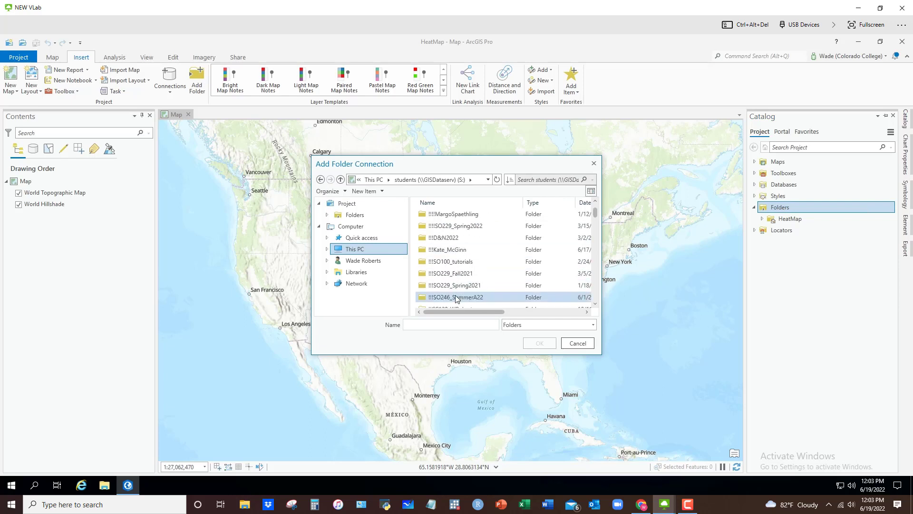
pyautogui.doubleClick(455, 297)
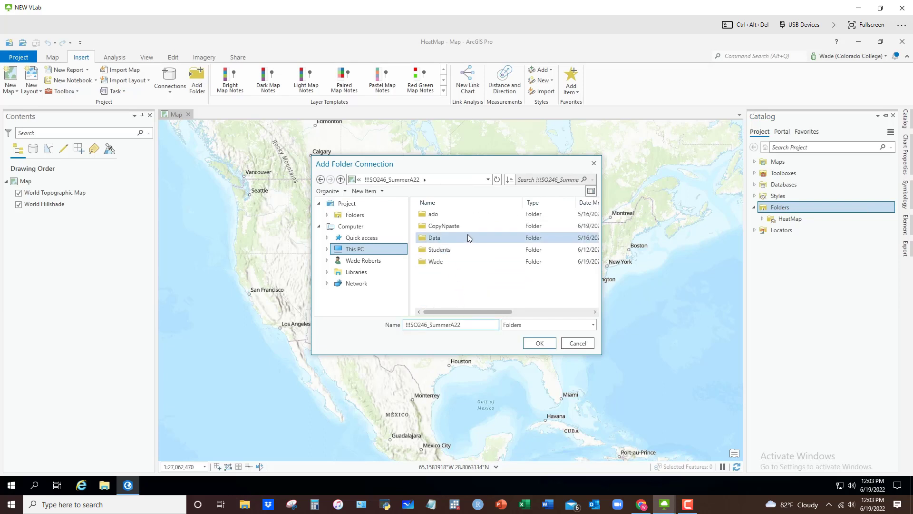
pyautogui.click(433, 262)
pyautogui.click(537, 343)
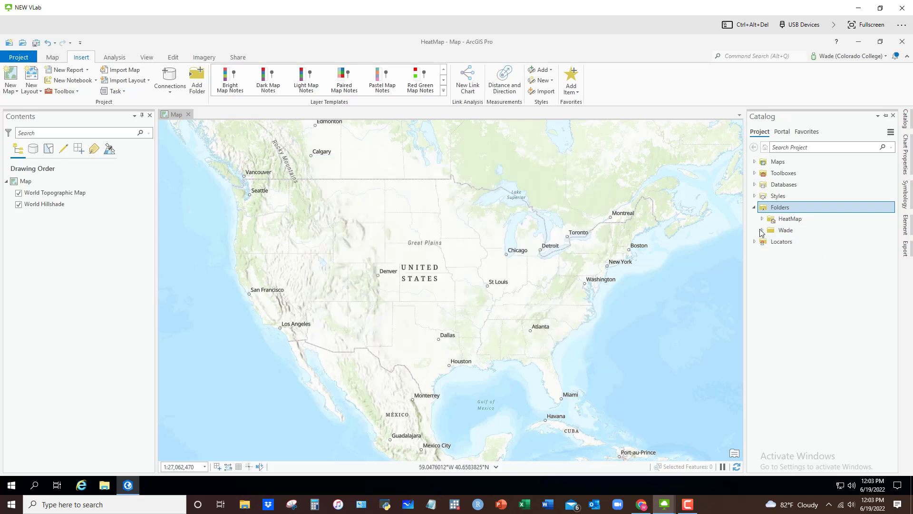
# Expand CopyNPaste_stuff > Project3_HeatMapData > COpubschls to reveal copubschls.shp
pyautogui.click(762, 231)
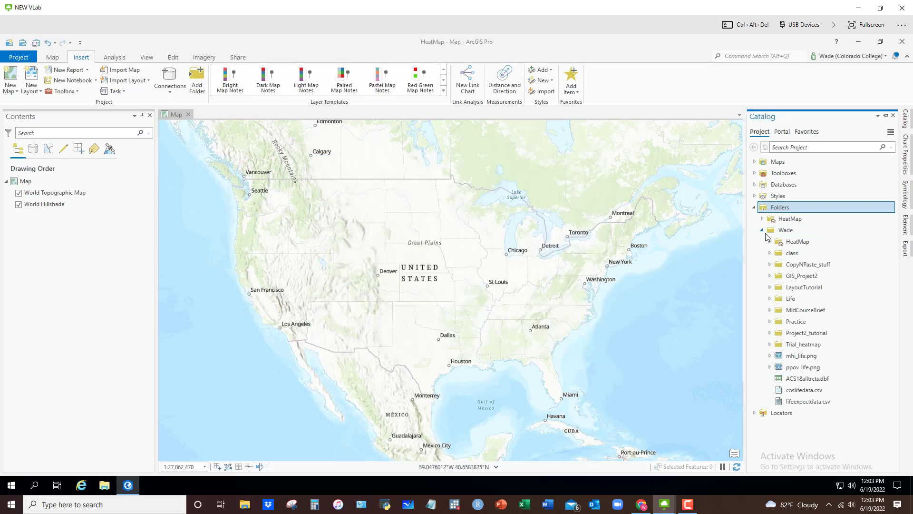
pyautogui.click(770, 264)
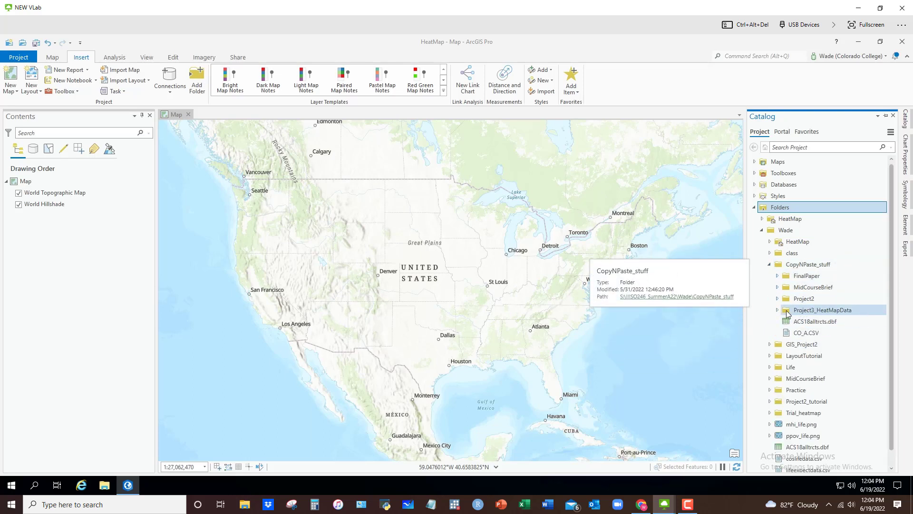
pyautogui.doubleClick(822, 310)
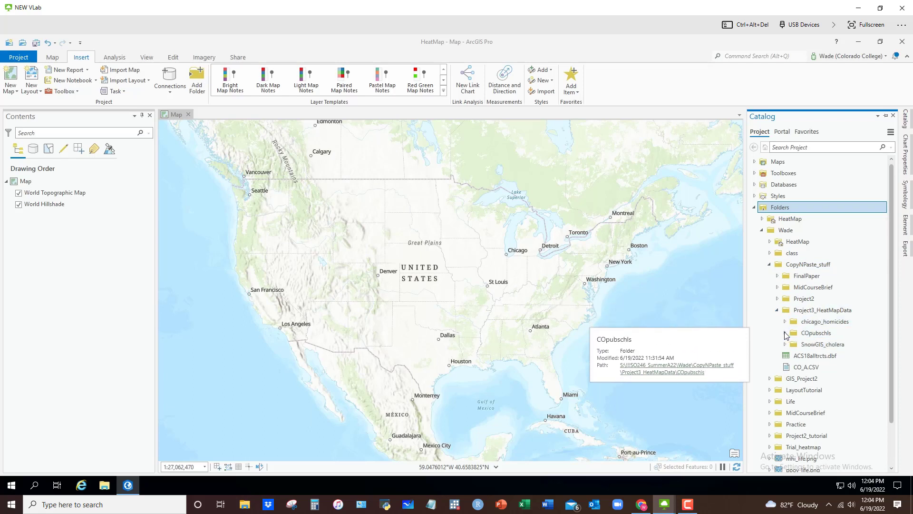
pyautogui.doubleClick(793, 333)
# Drag copubschls.shp onto the map and browse its attribute table columns
pyautogui.click(807, 346)
pyautogui.moveTo(807, 345); pyautogui.dragTo(441, 255)
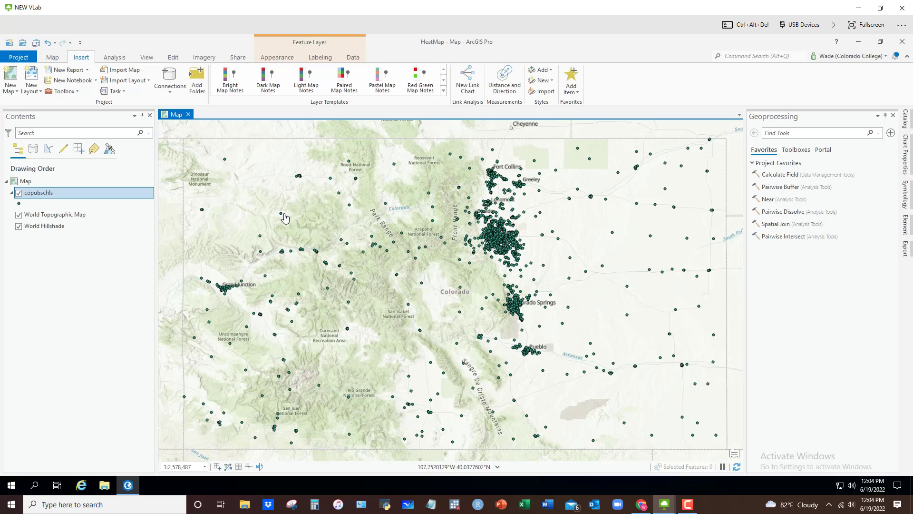
pyautogui.rightClick(38, 195)
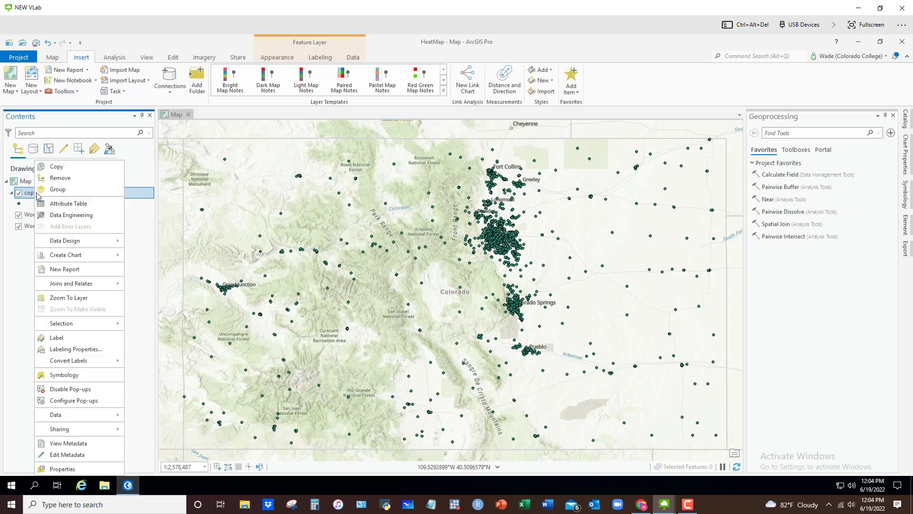
pyautogui.click(71, 205)
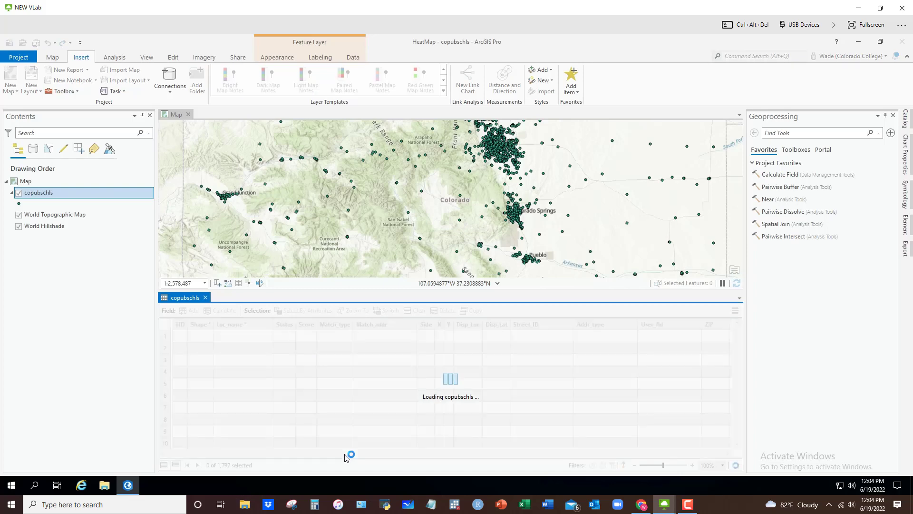
pyautogui.moveTo(336, 453); pyautogui.dragTo(706, 478)
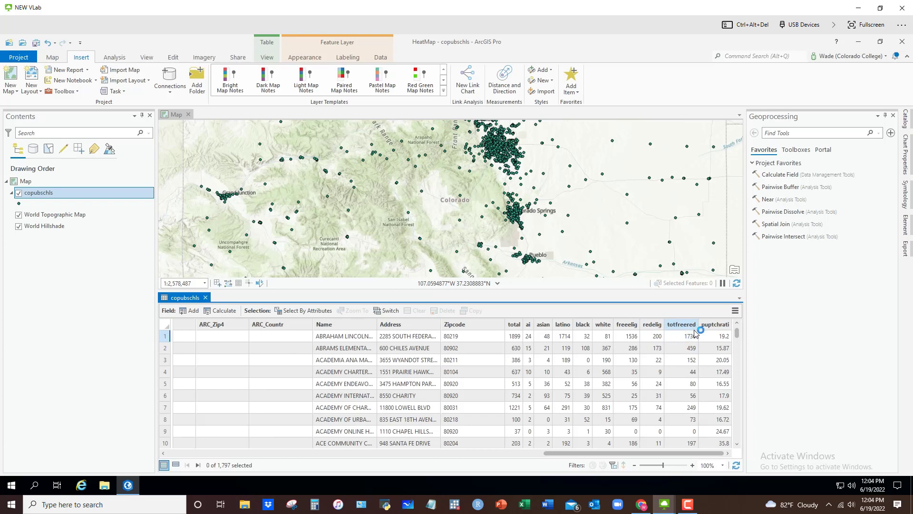
pyautogui.moveTo(694, 328)
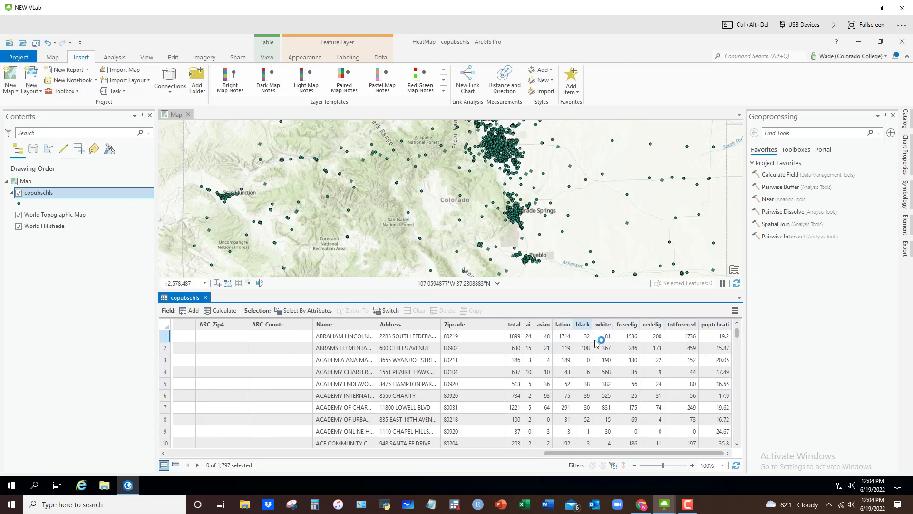
pyautogui.moveTo(590, 329)
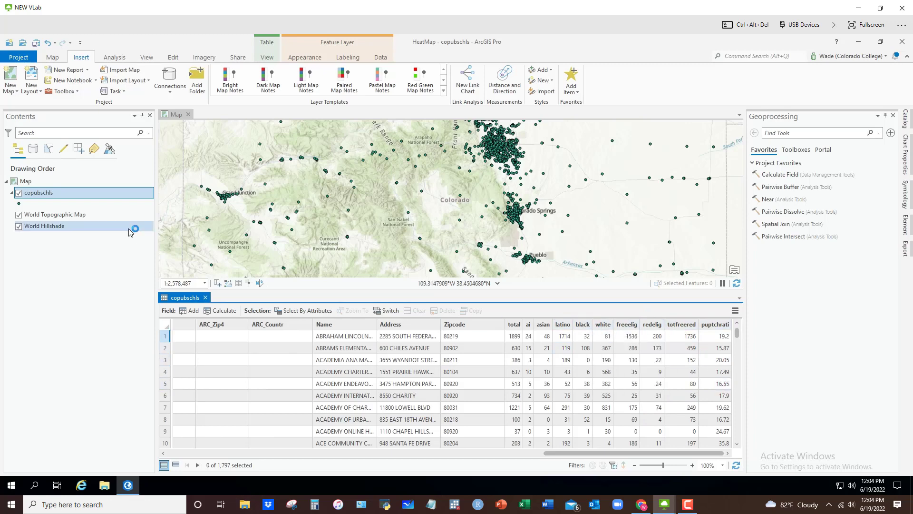
# Close the attribute table and zoom in on the Denver cluster of school points
pyautogui.click(205, 298)
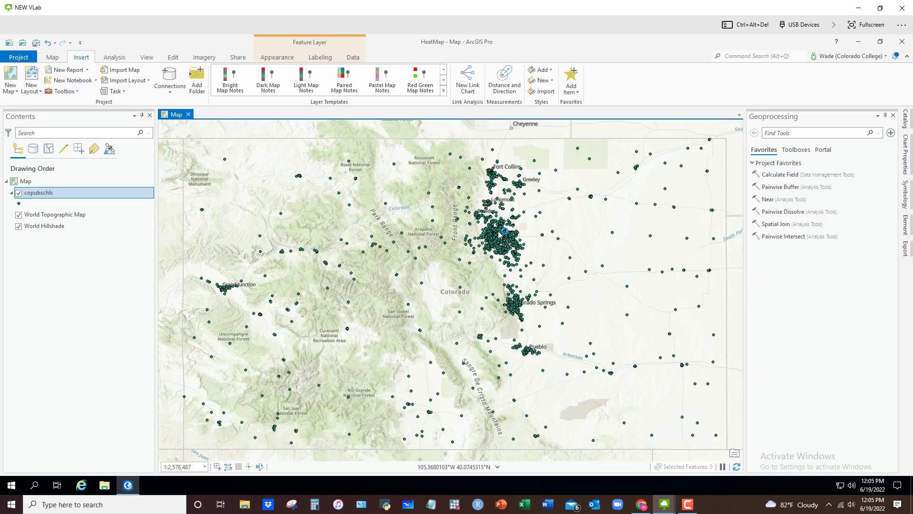
pyautogui.scroll(3, 510, 245)
pyautogui.scroll(5, 510, 244)
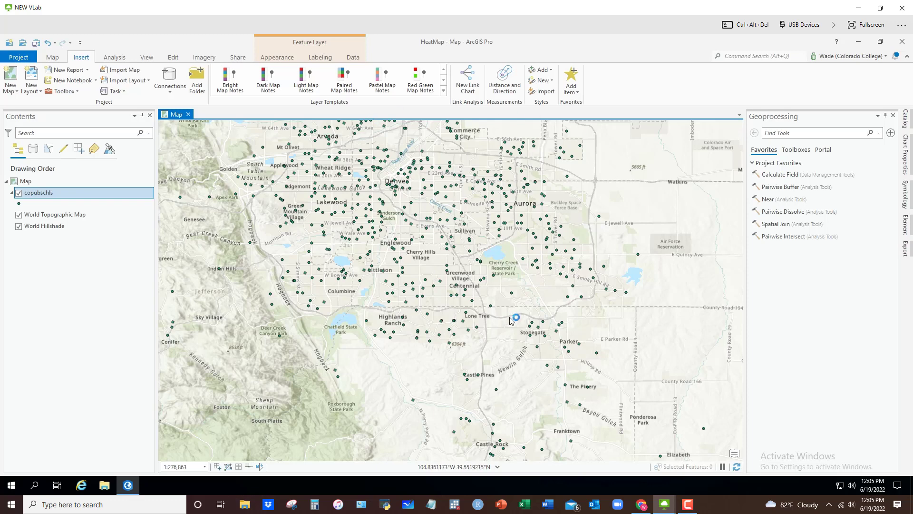
# Connect the Data folder and add urban10.shp from USboundaryfiles to the map
pyautogui.click(908, 124)
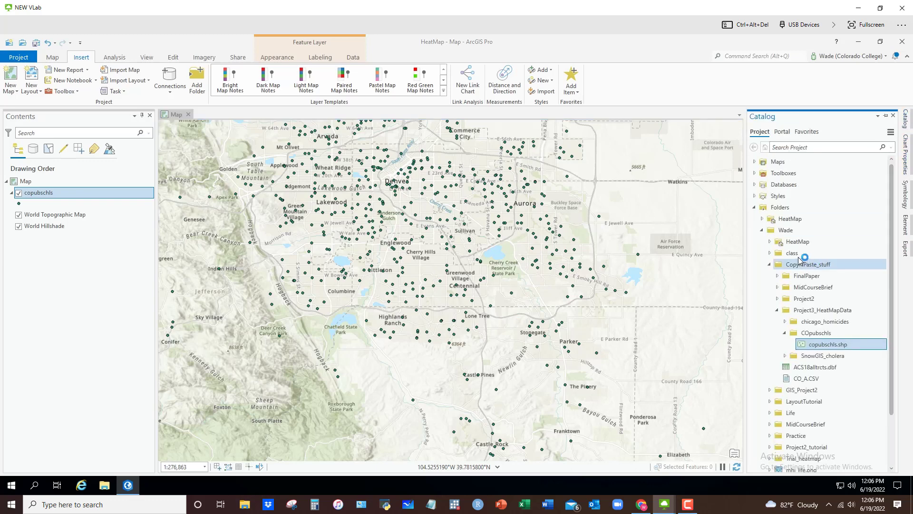
pyautogui.rightClick(780, 209)
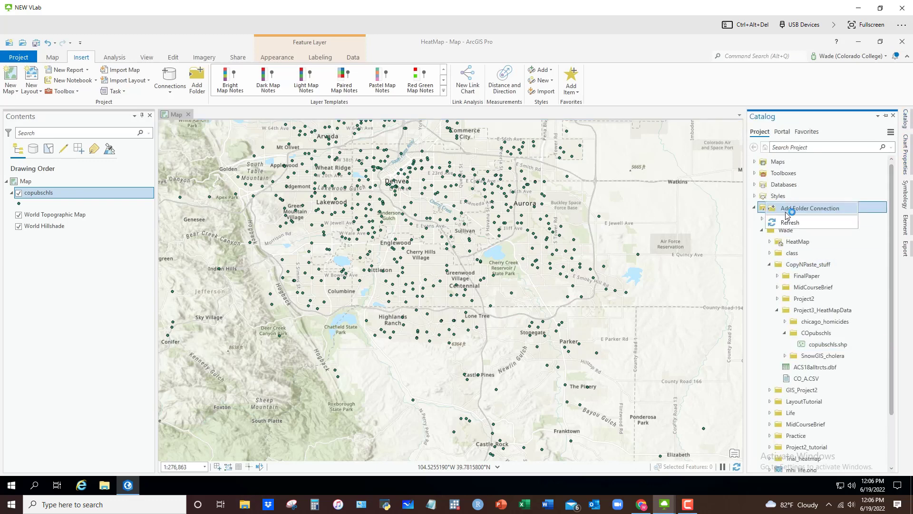
pyautogui.click(787, 212)
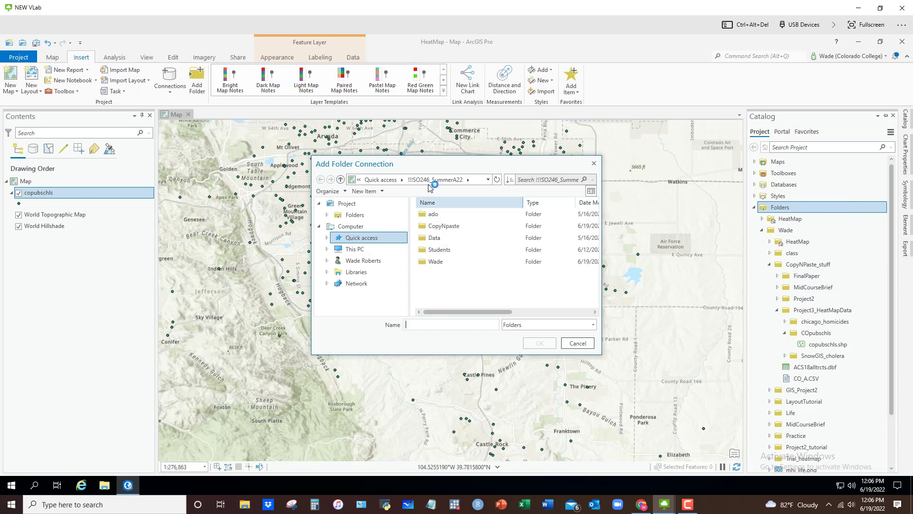
pyautogui.click(442, 237)
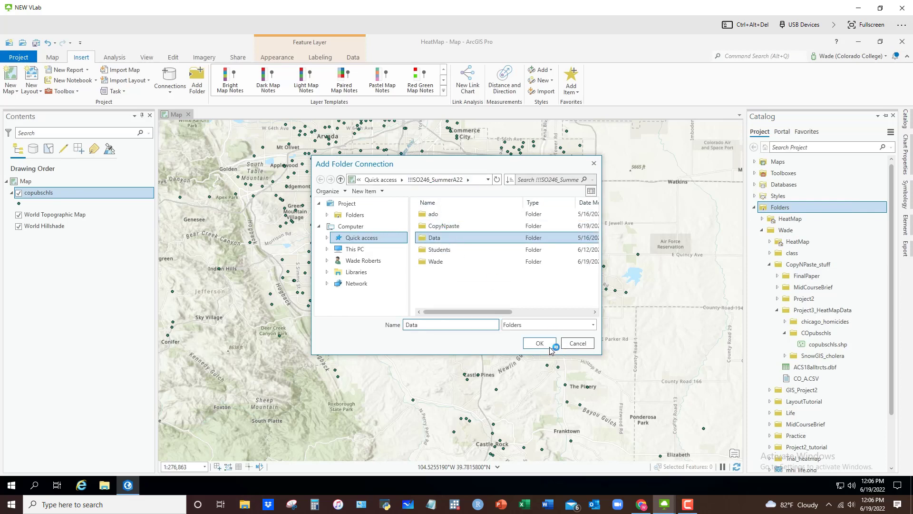
pyautogui.click(537, 343)
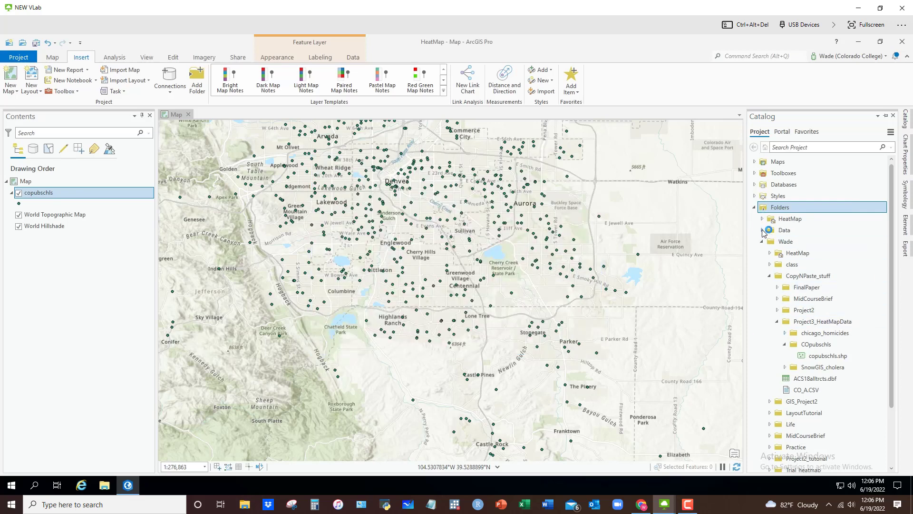
pyautogui.click(762, 229)
pyautogui.doubleClick(790, 255)
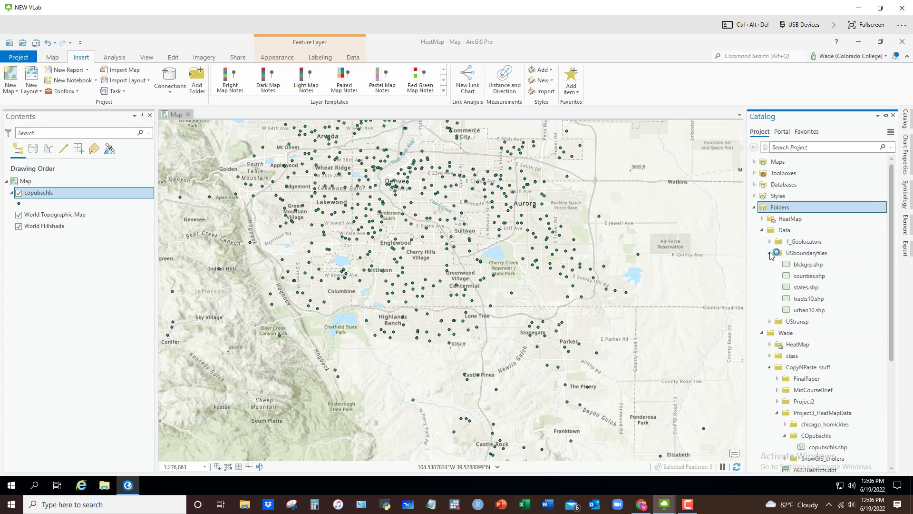
pyautogui.moveTo(806, 310); pyautogui.dragTo(336, 229)
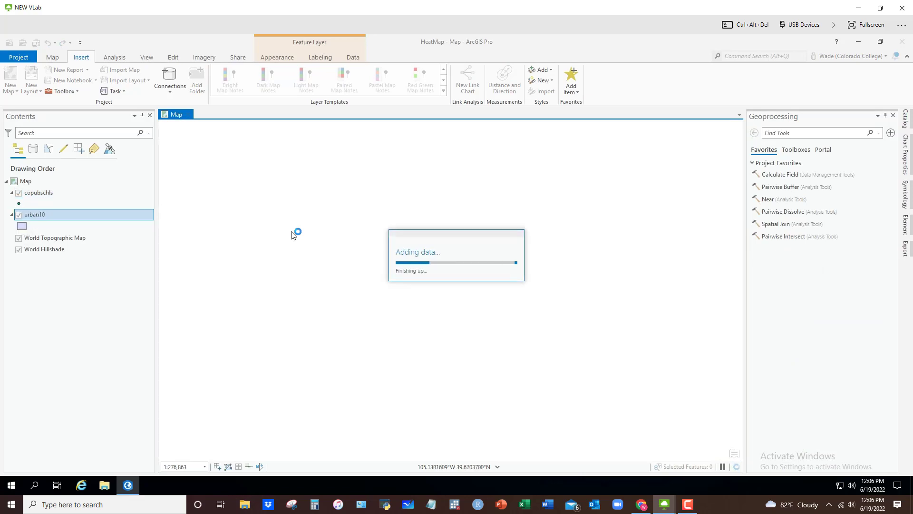
# Select copubschls points intersecting urban10 with Select By Location, giving 644 schools
pyautogui.click(53, 58)
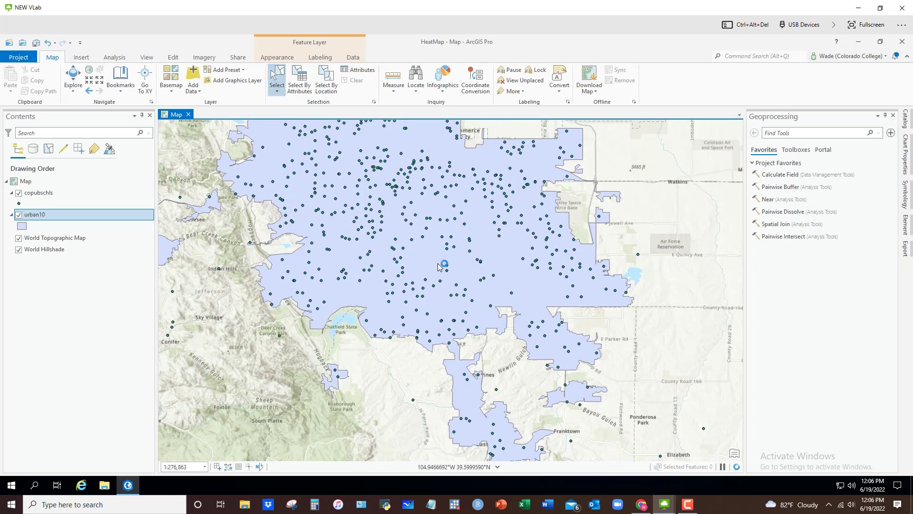
pyautogui.click(554, 398)
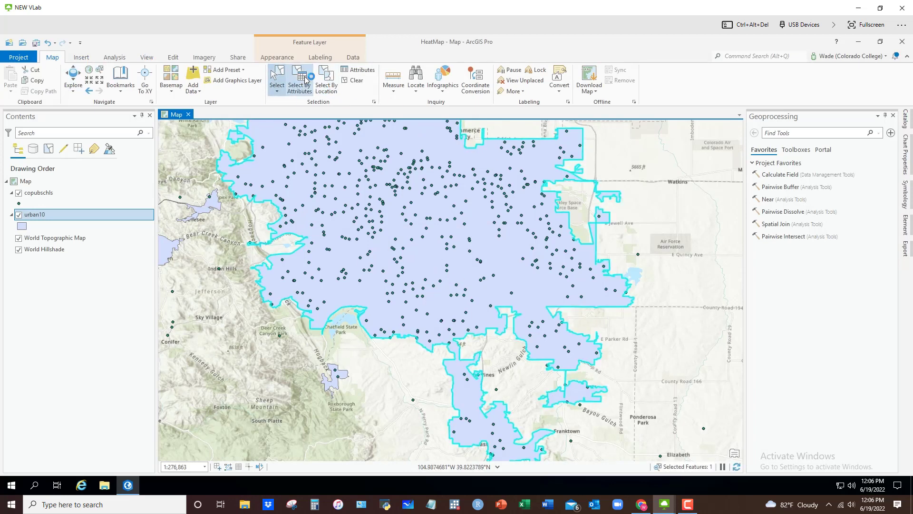
pyautogui.click(329, 85)
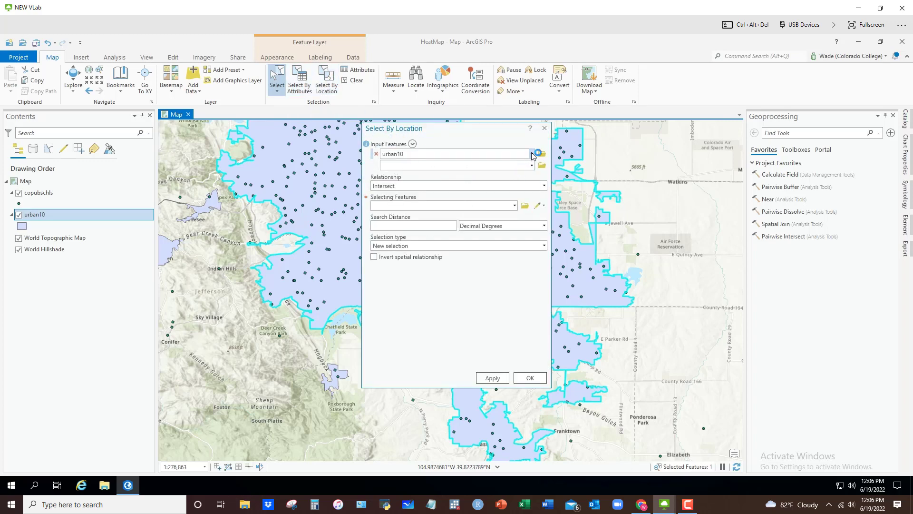
pyautogui.click(531, 154)
pyautogui.click(404, 167)
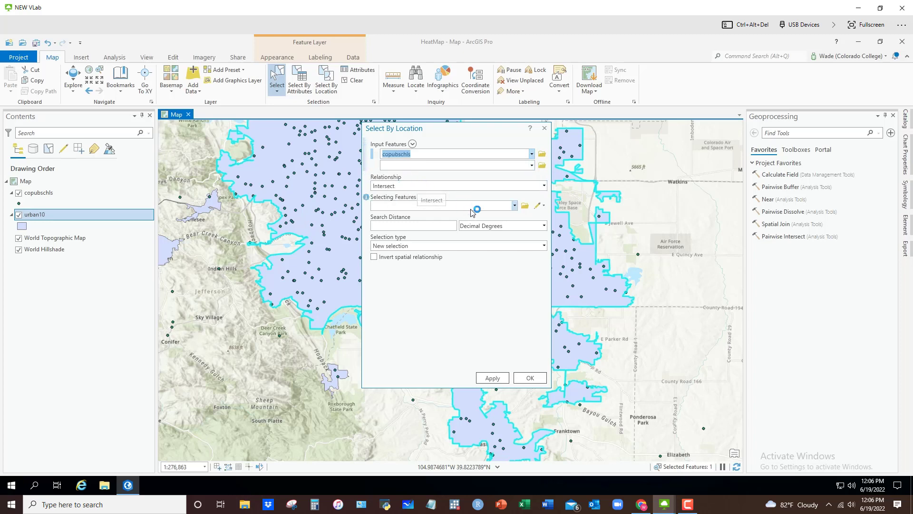
pyautogui.click(515, 206)
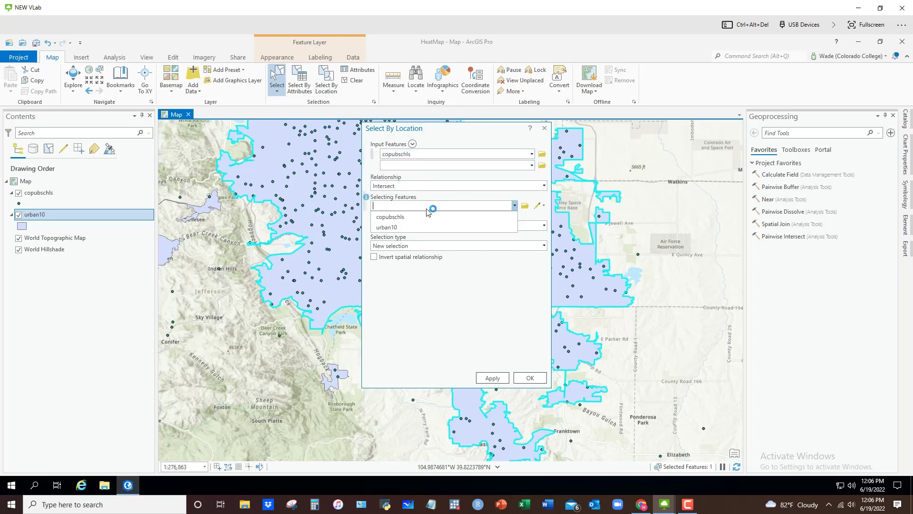
pyautogui.click(398, 224)
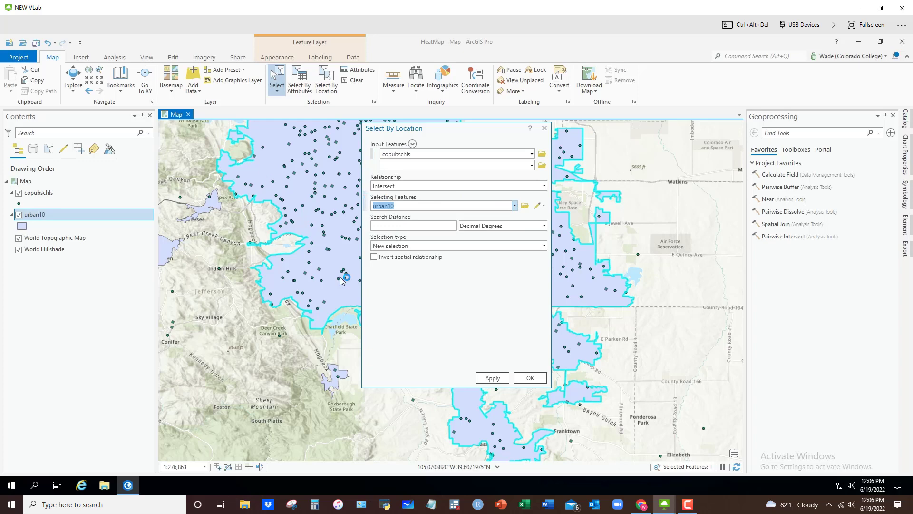
pyautogui.click(530, 378)
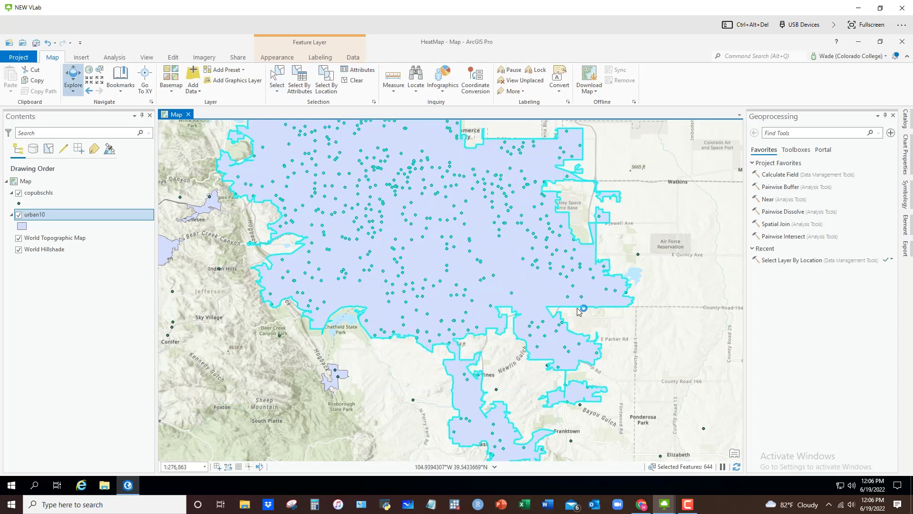
# Open Export Features for the selected copubschls schools
pyautogui.scroll(-3, 433, 237)
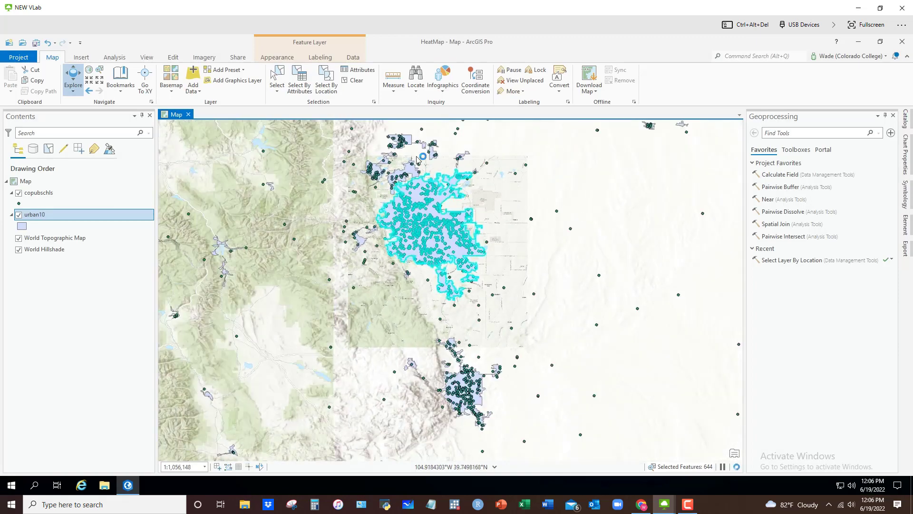
pyautogui.rightClick(44, 194)
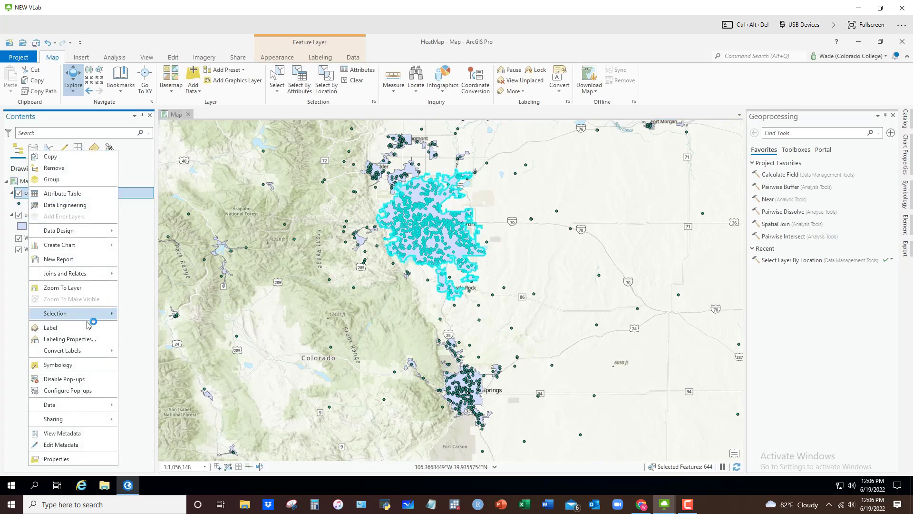
pyautogui.moveTo(74, 410)
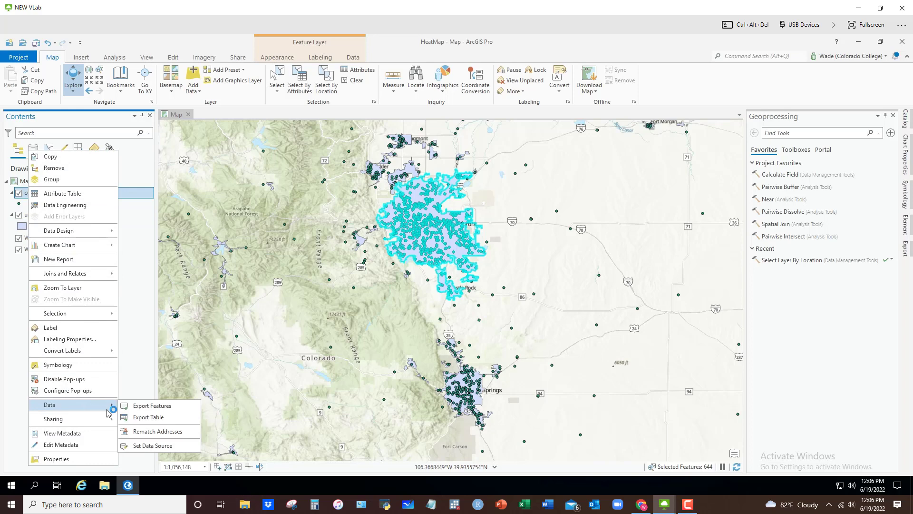
pyautogui.click(150, 406)
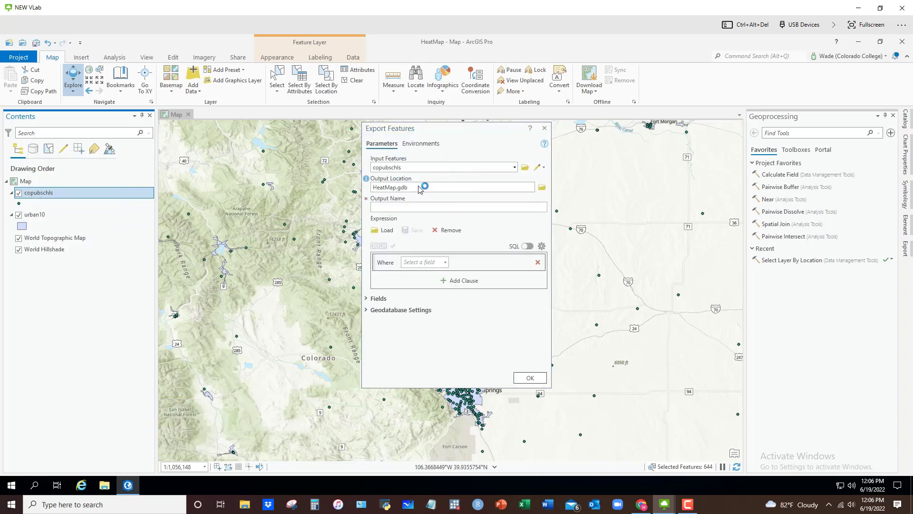
# Set the export output location to HeatMap.gdb in the HeatMap folder, named denschls
pyautogui.click(542, 186)
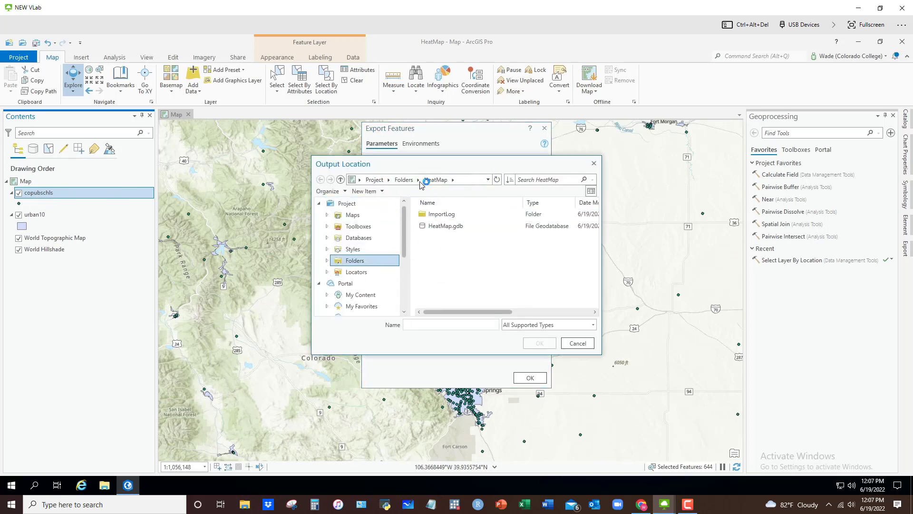
pyautogui.moveTo(405, 250); pyautogui.dragTo(407, 316)
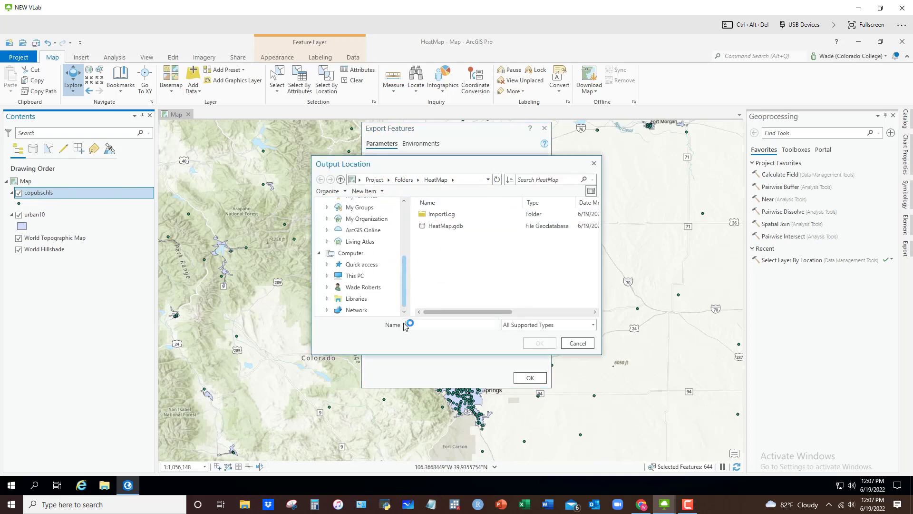
pyautogui.click(368, 276)
pyautogui.doubleClick(449, 290)
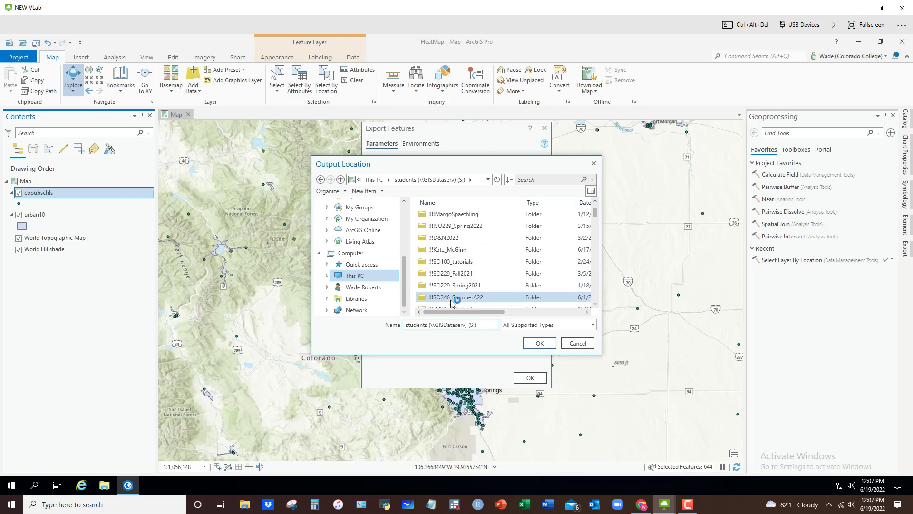
pyautogui.doubleClick(451, 296)
pyautogui.click(441, 263)
pyautogui.doubleClick(441, 265)
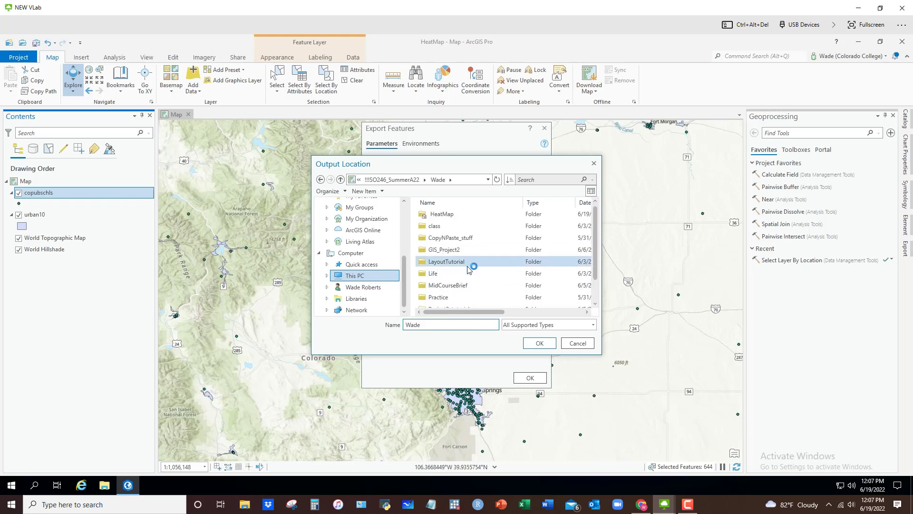
pyautogui.click(445, 216)
pyautogui.doubleClick(445, 216)
pyautogui.click(431, 229)
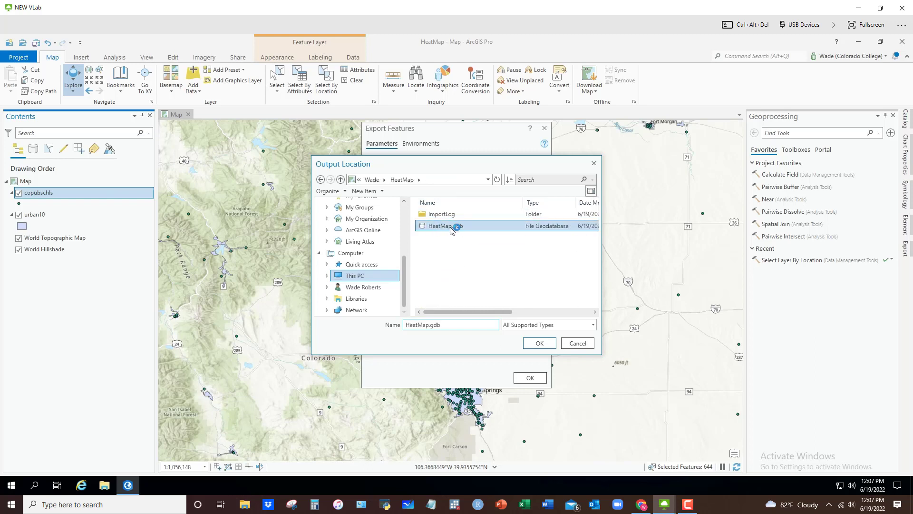
pyautogui.click(544, 343)
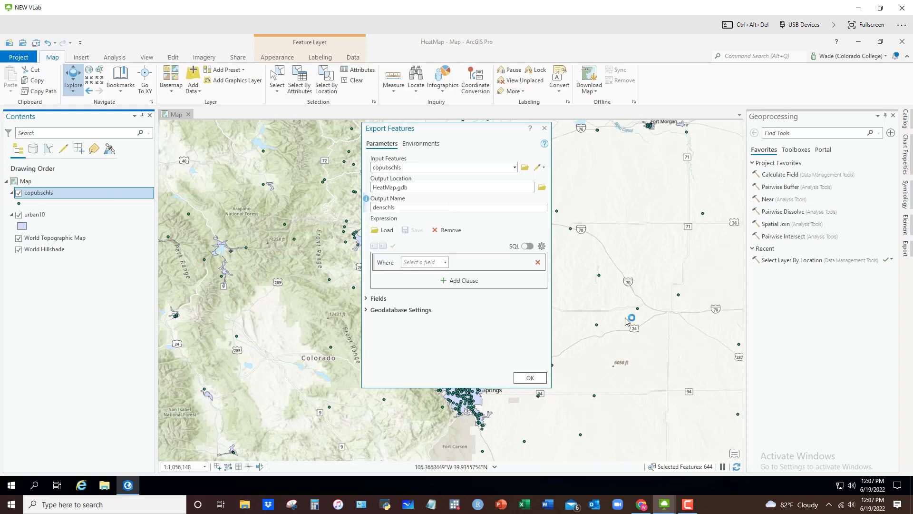
# Export to denschls, remove copubschls and urban10, and zoom into the Denver points
pyautogui.click(528, 377)
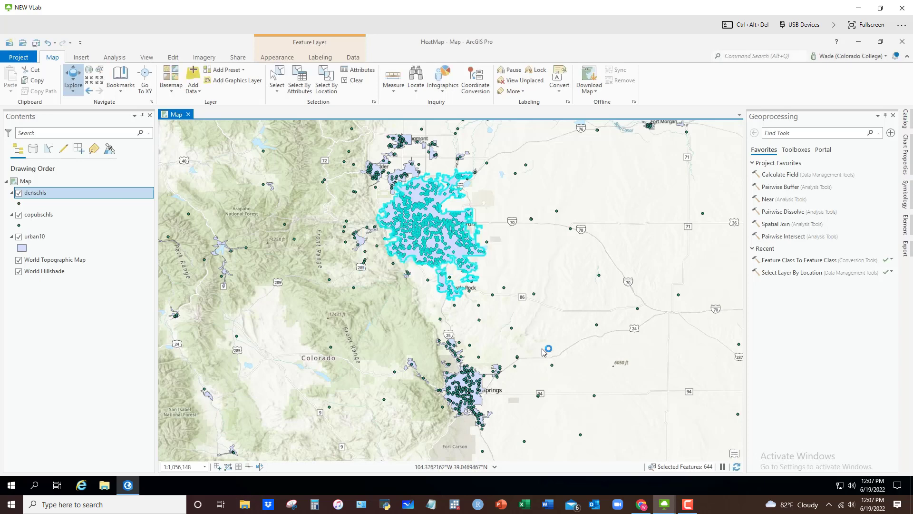
pyautogui.rightClick(37, 219)
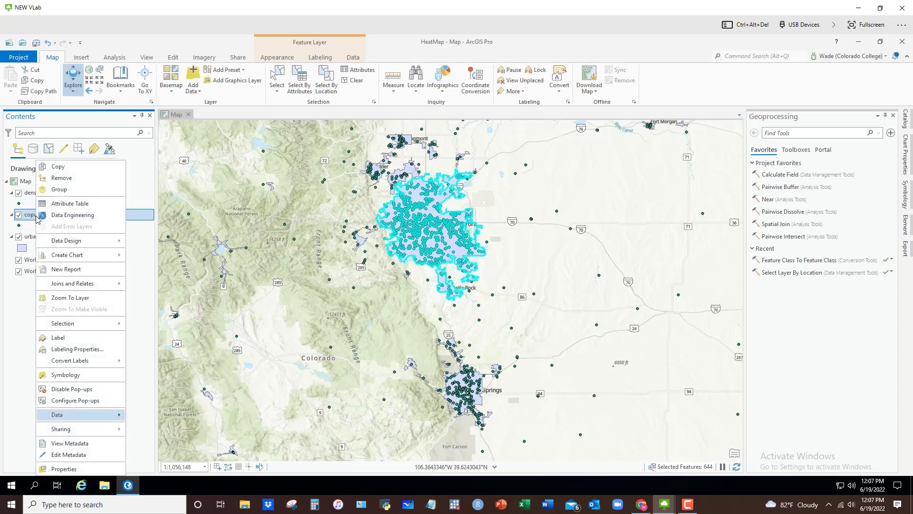
pyautogui.click(69, 178)
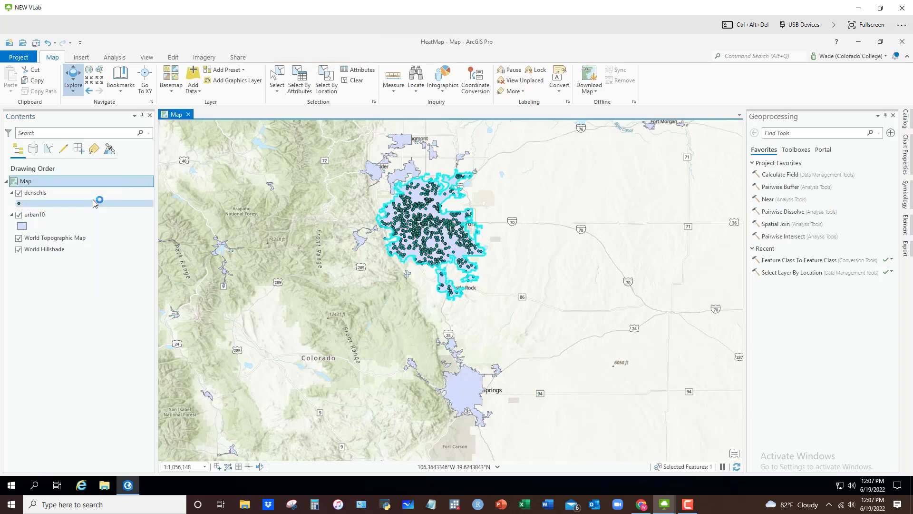
pyautogui.click(38, 217)
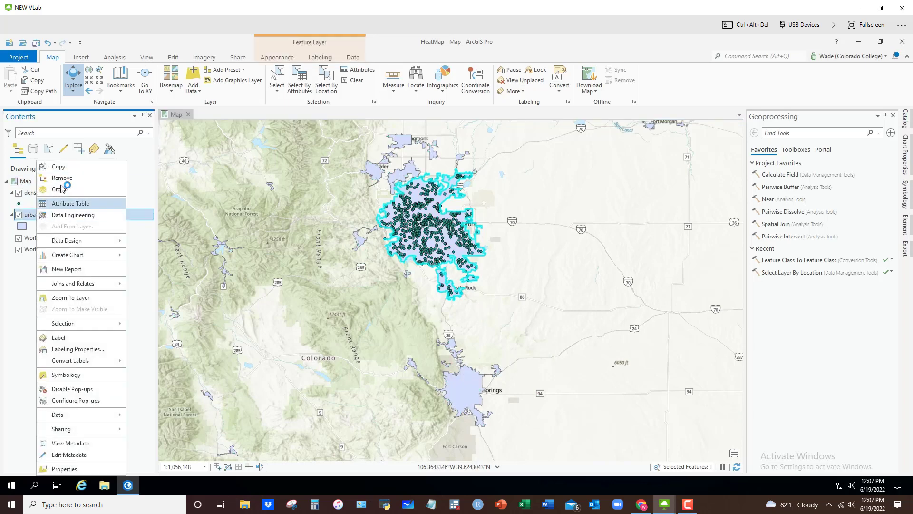
pyautogui.click(66, 180)
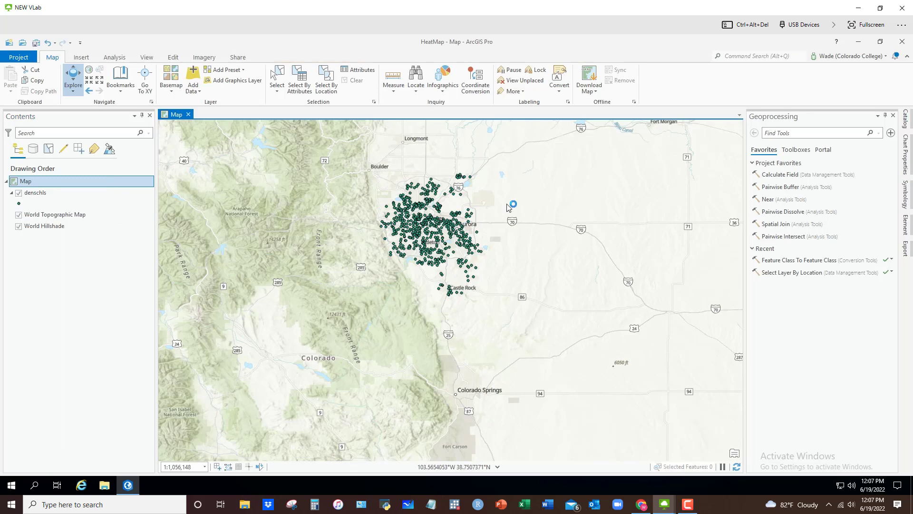
pyautogui.scroll(3, 437, 210)
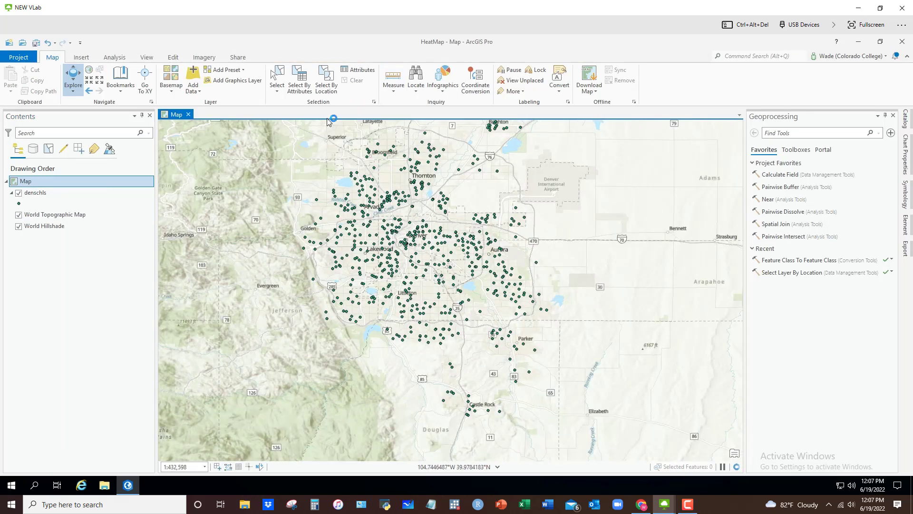
# Try Graduated Symbols for denschls, sizing the school circles by totfreered
pyautogui.rightClick(40, 196)
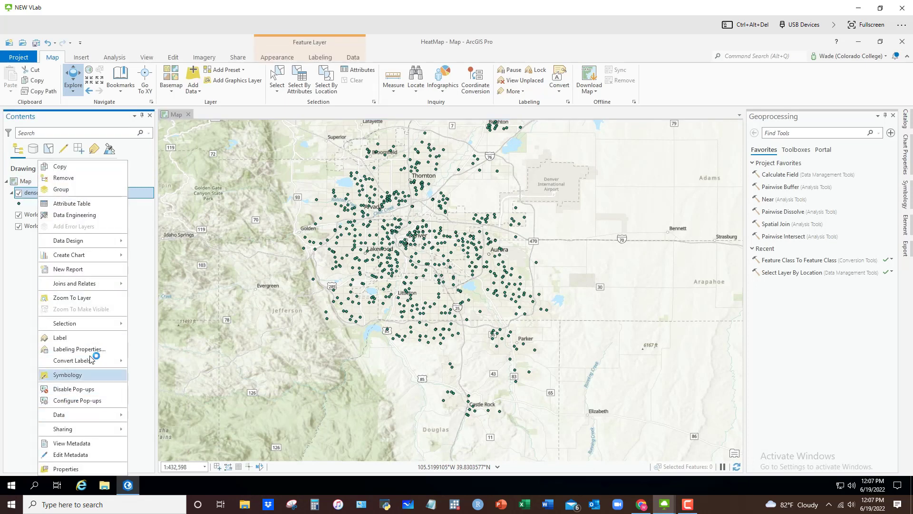
pyautogui.click(67, 374)
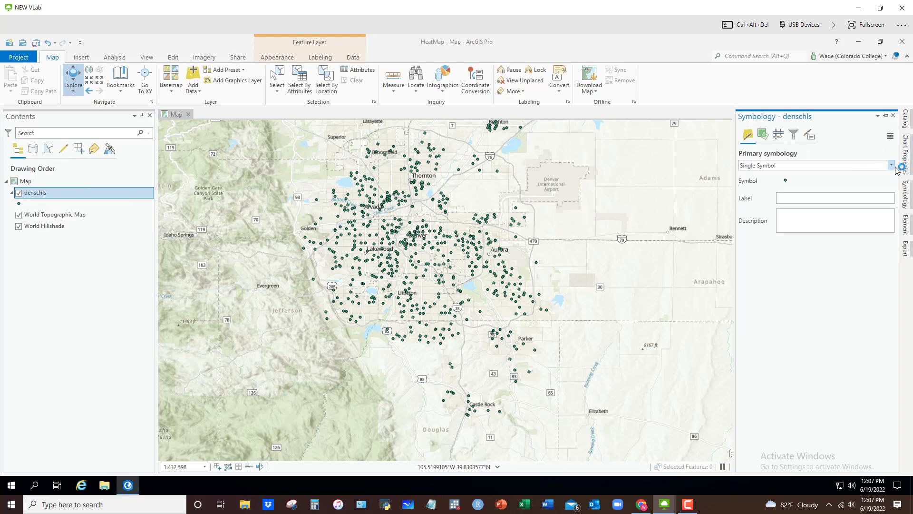
pyautogui.click(891, 165)
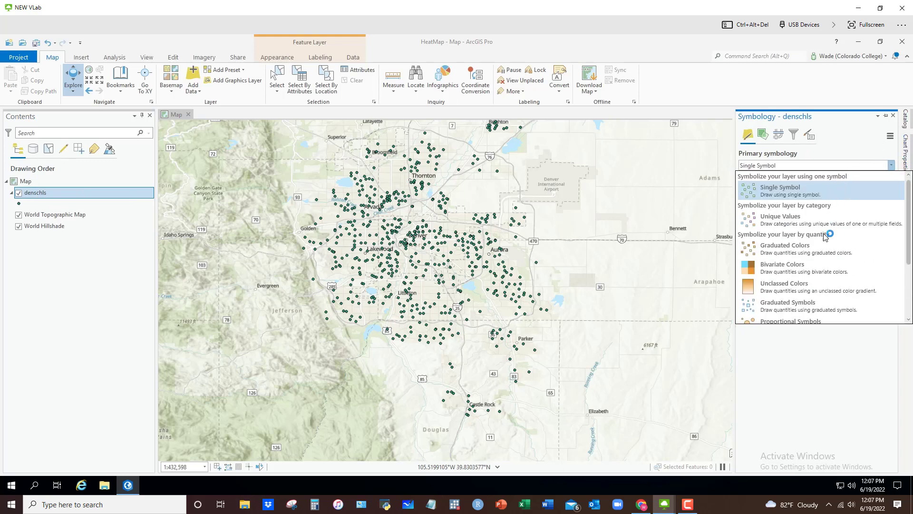
pyautogui.click(786, 305)
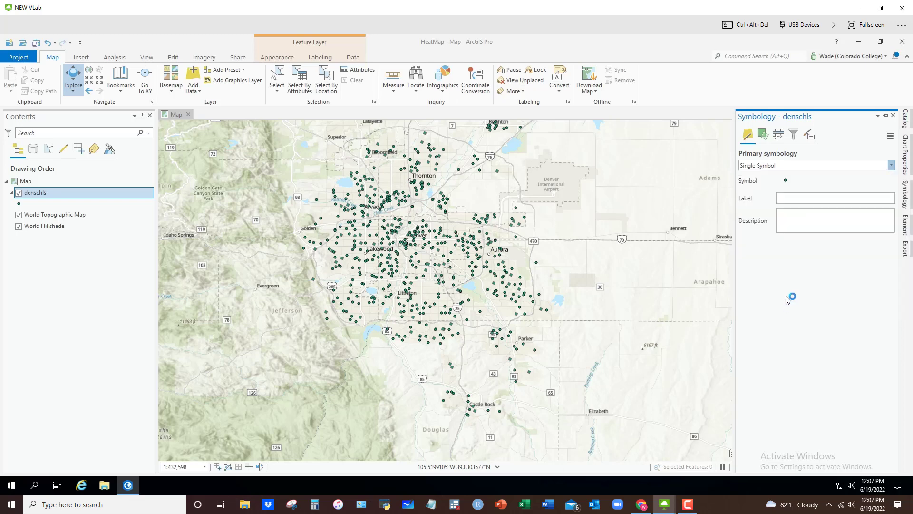
pyautogui.click(876, 179)
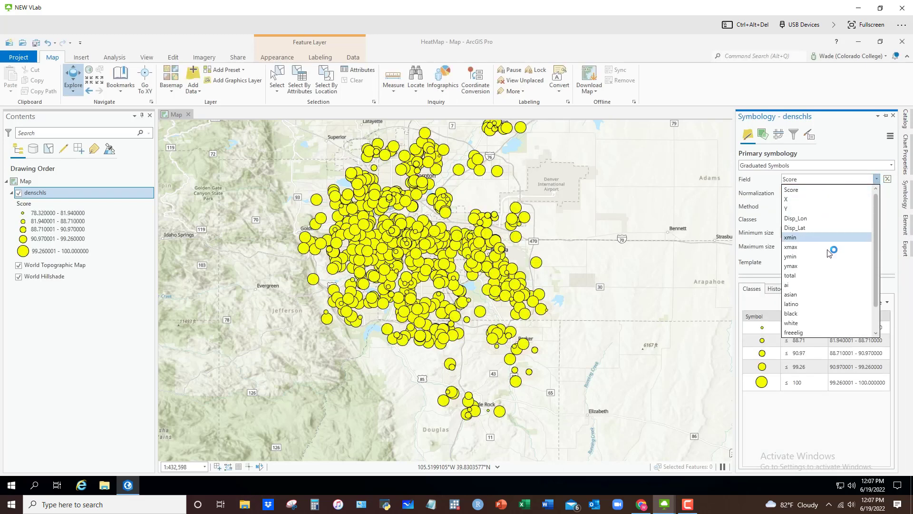
pyautogui.scroll(-1, 809, 251)
pyautogui.click(799, 324)
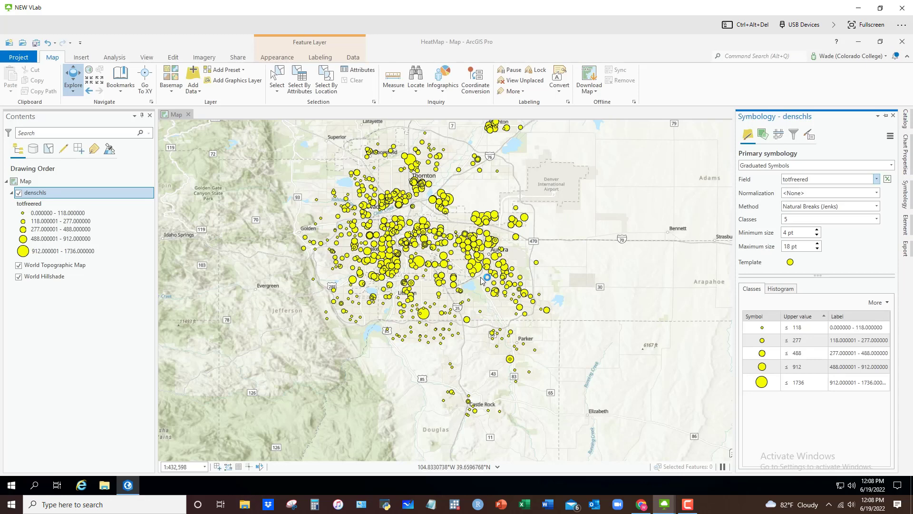
# Switch denschls symbology back to Single Symbol
pyautogui.click(891, 165)
pyautogui.scroll(3, 883, 204)
pyautogui.click(799, 194)
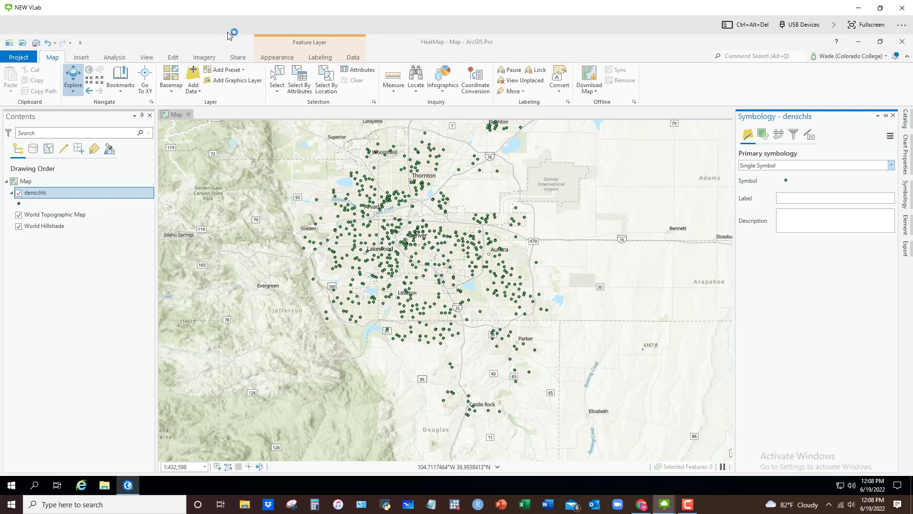
# Search 'kernel' in the Geoprocessing tools and open Kernel Density
pyautogui.click(114, 58)
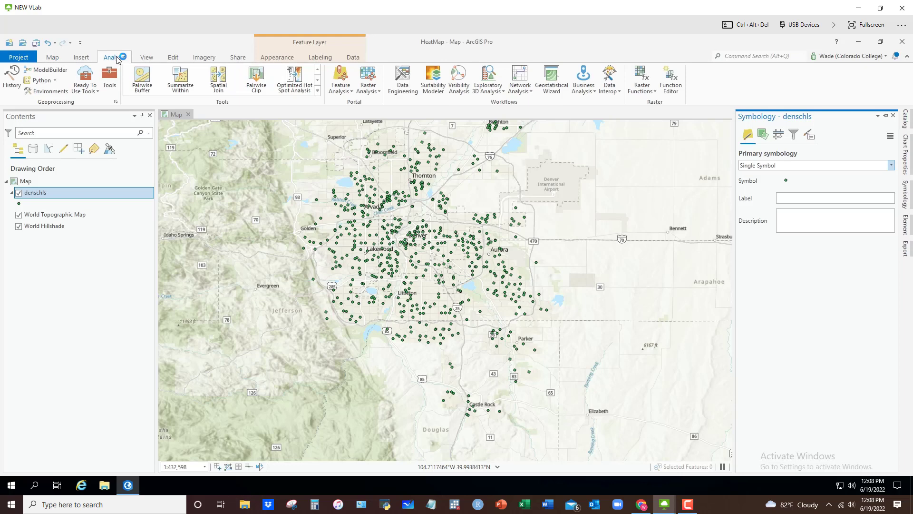
pyautogui.click(318, 82)
pyautogui.click(318, 81)
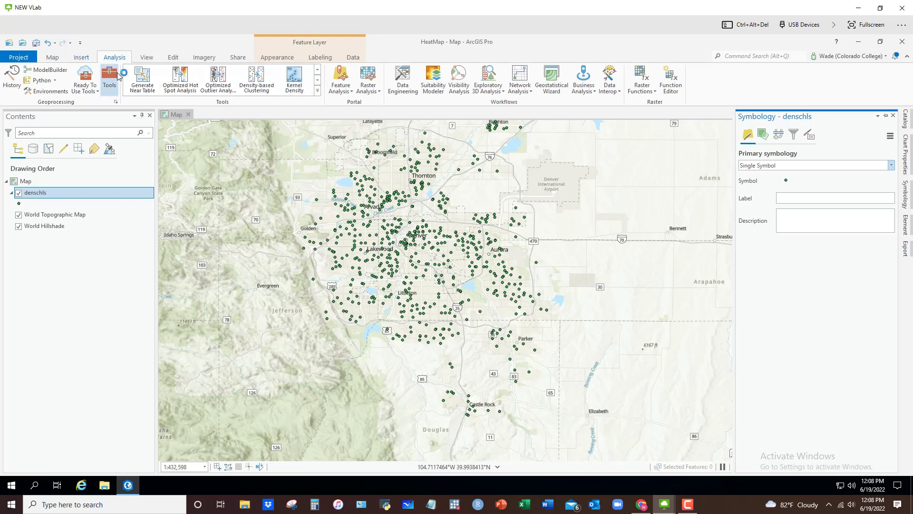
pyautogui.click(109, 76)
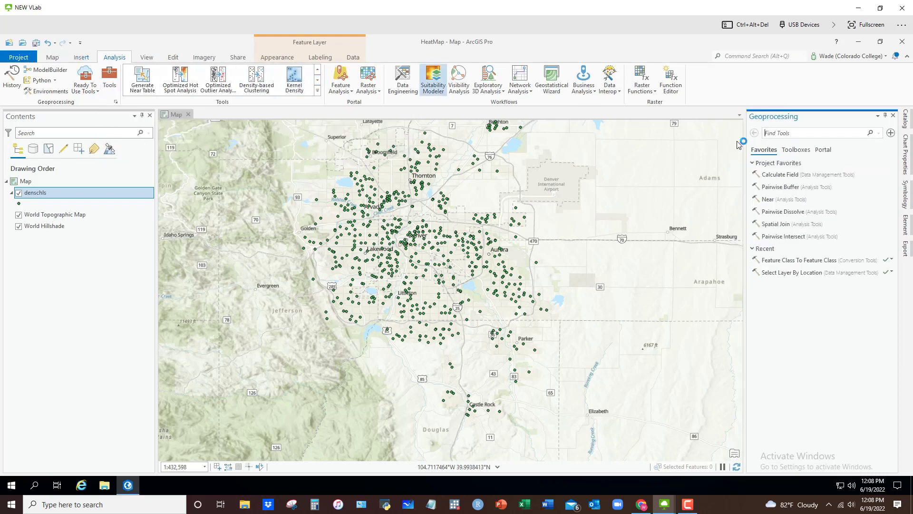
pyautogui.click(788, 134)
pyautogui.write('kernel')
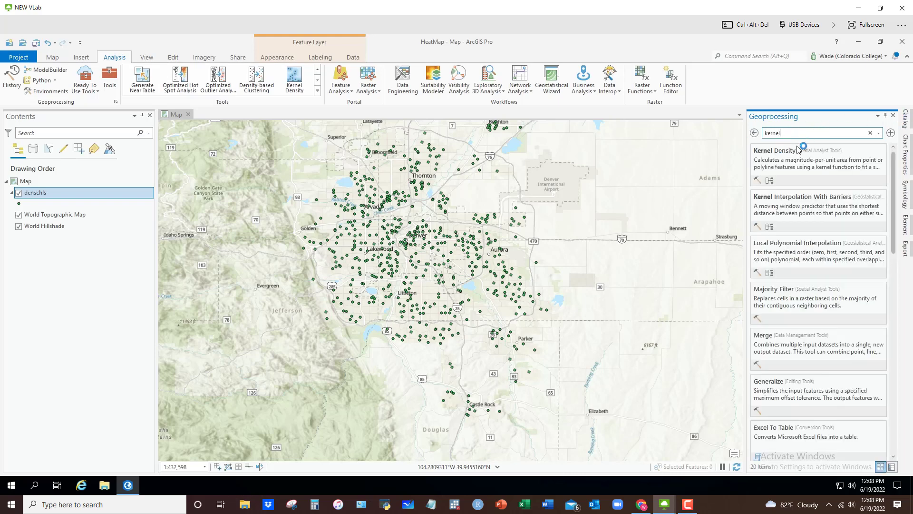
pyautogui.click(791, 150)
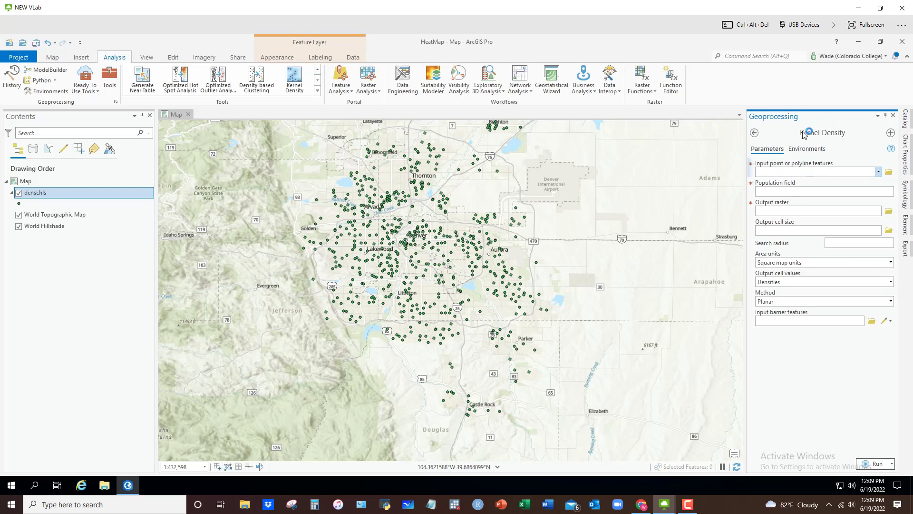
# Set Kernel Density to use the denschls points weighted by totfreered, then begin editing the search radius
pyautogui.click(878, 171)
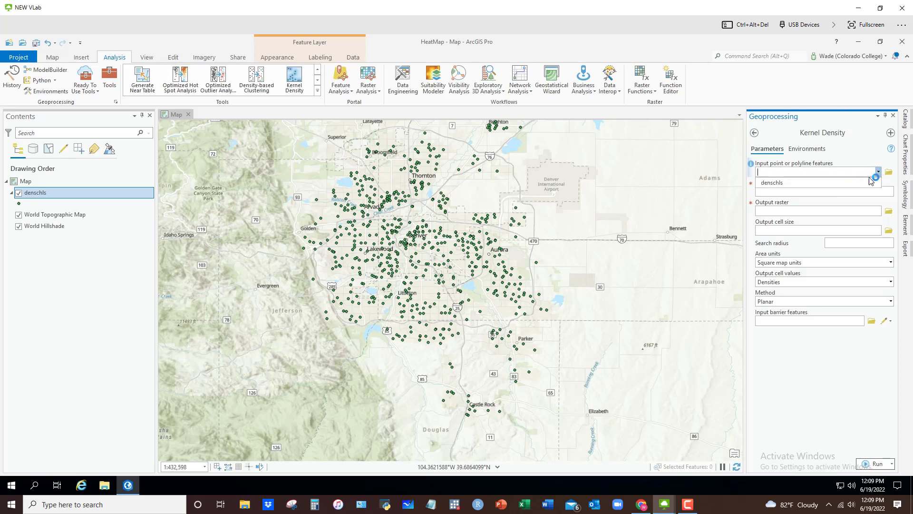
pyautogui.click(778, 185)
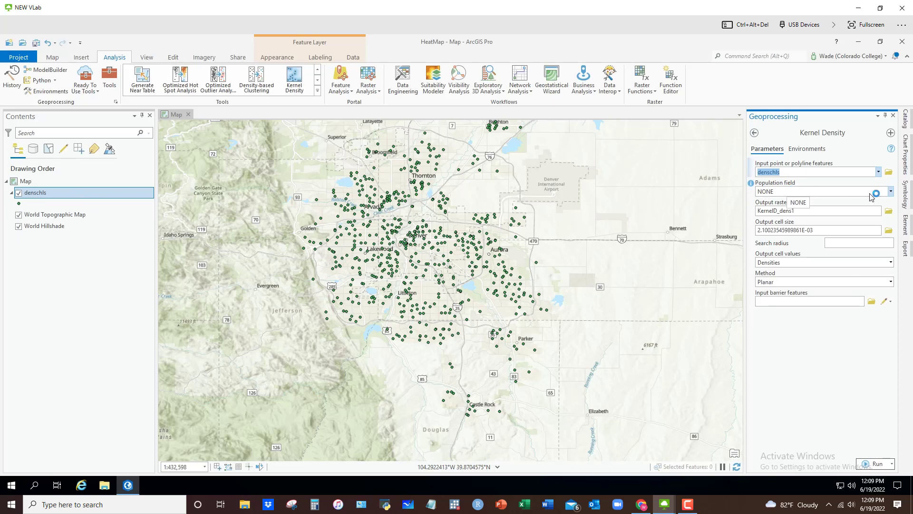
pyautogui.click(891, 191)
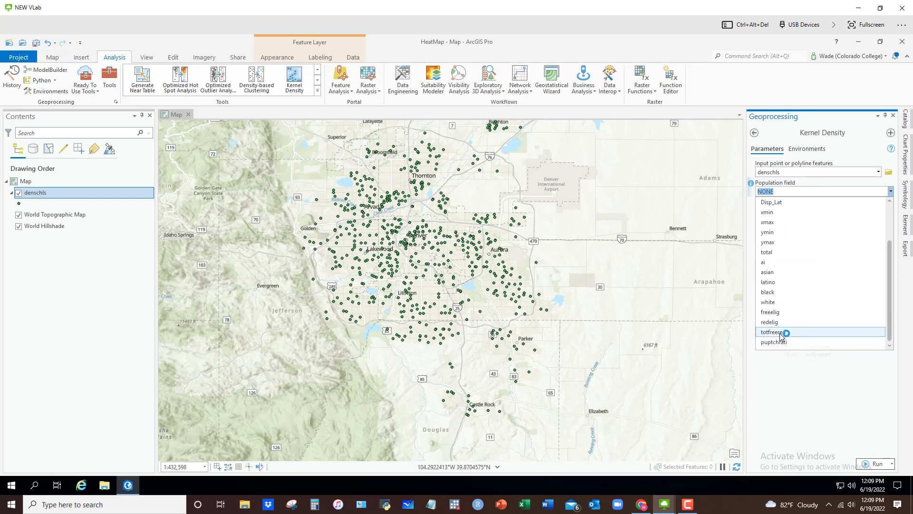
pyautogui.click(781, 332)
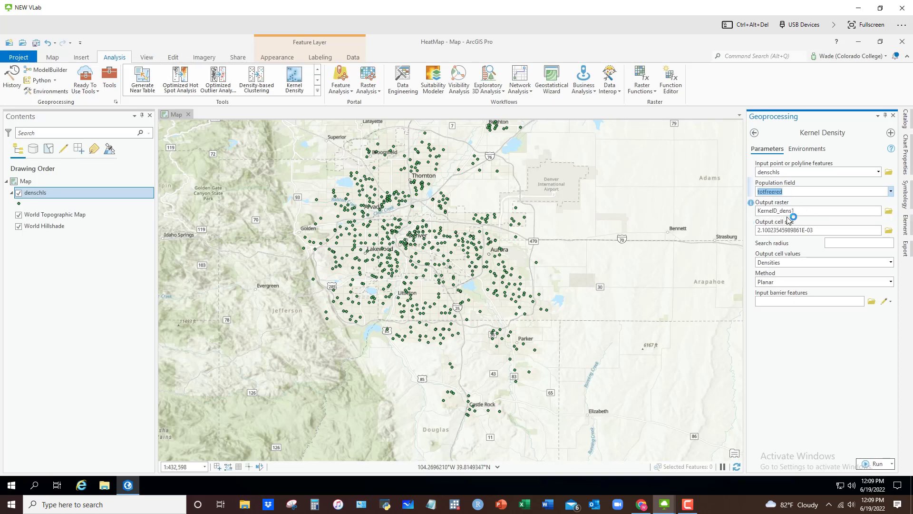
pyautogui.click(881, 244)
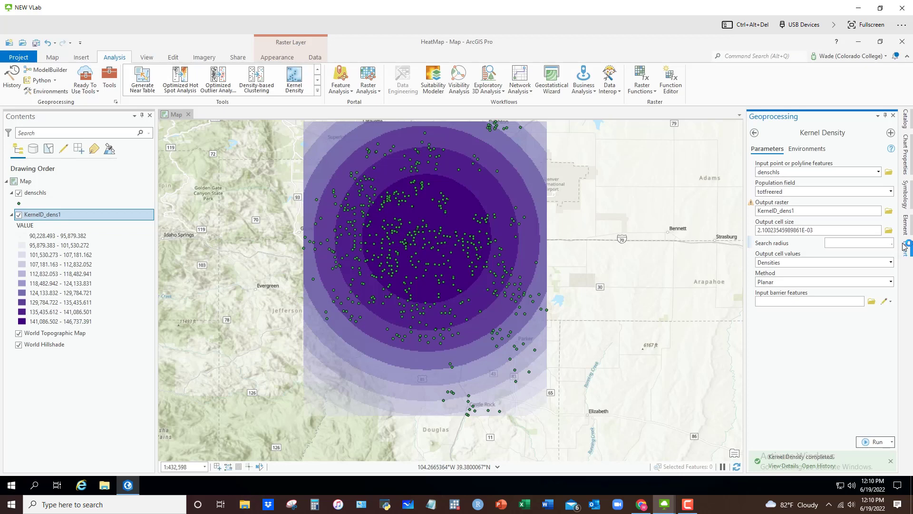
# Rerun Kernel Density with successively smaller search radii of 0.5, 0.05 and 0.03
pyautogui.click(876, 441)
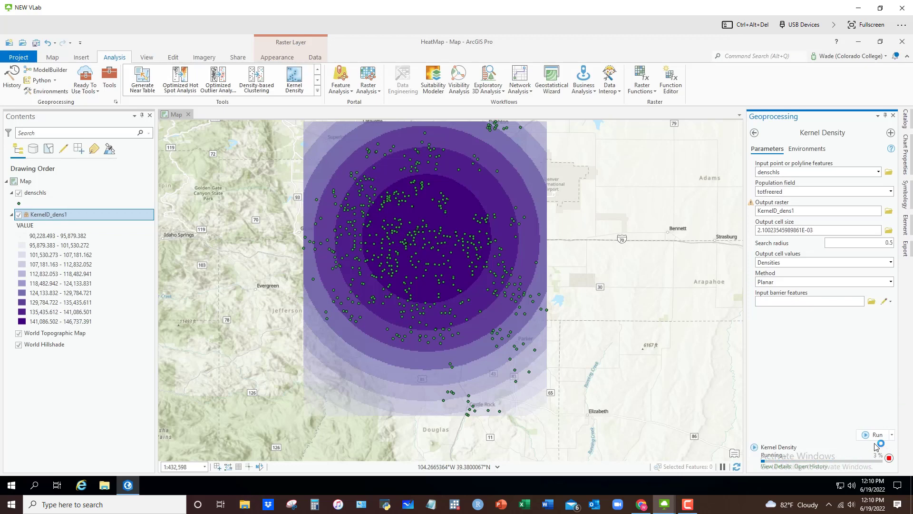
pyautogui.click(888, 244)
pyautogui.hotkey('ctrl', 'z')
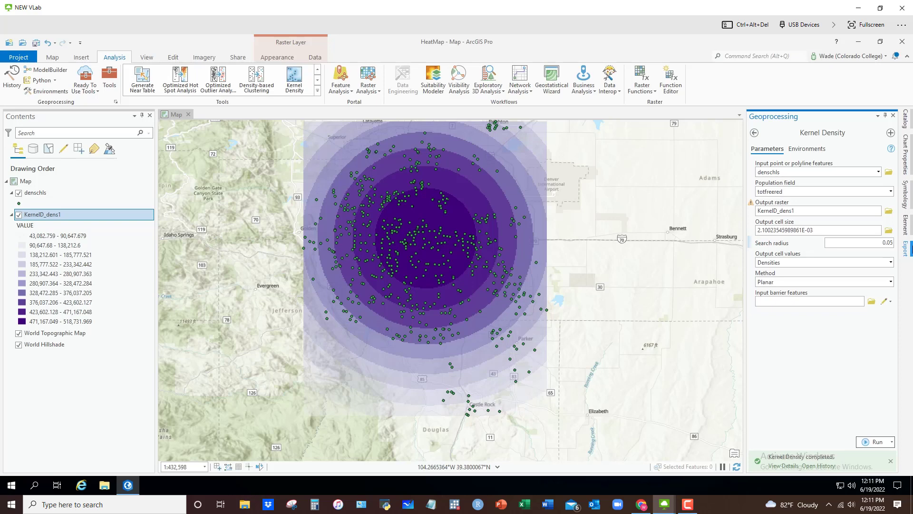
pyautogui.click(878, 442)
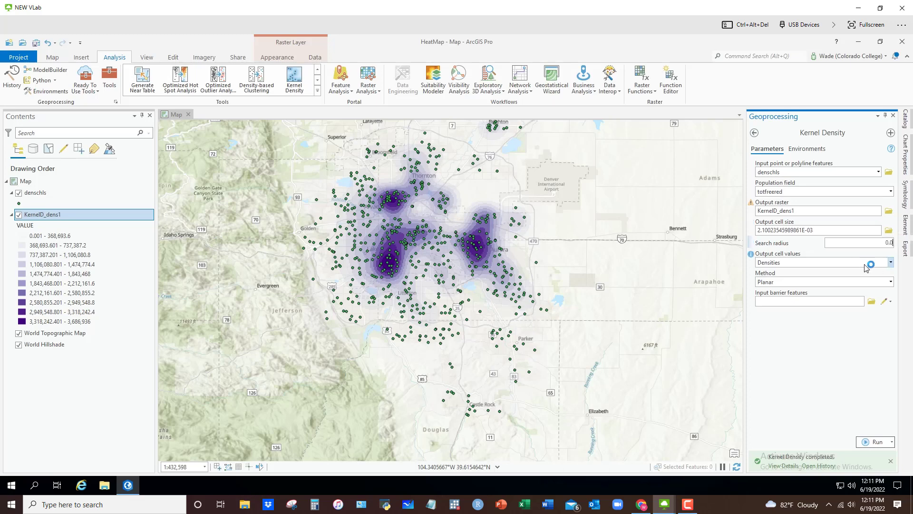
pyautogui.write('0.03')
pyautogui.click(884, 441)
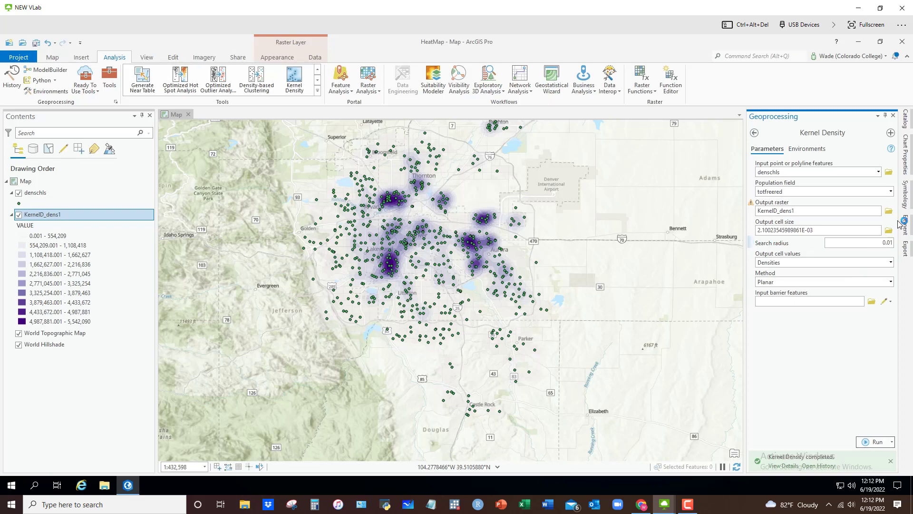
# Rerun Kernel Density at radius 0.01, toggle denschls off and on, then rerun at 0.03
pyautogui.click(872, 442)
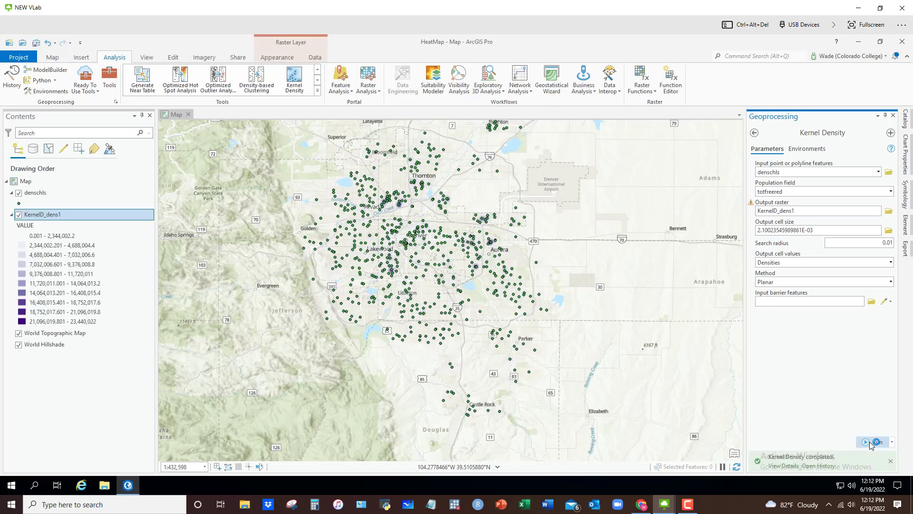
pyautogui.click(19, 193)
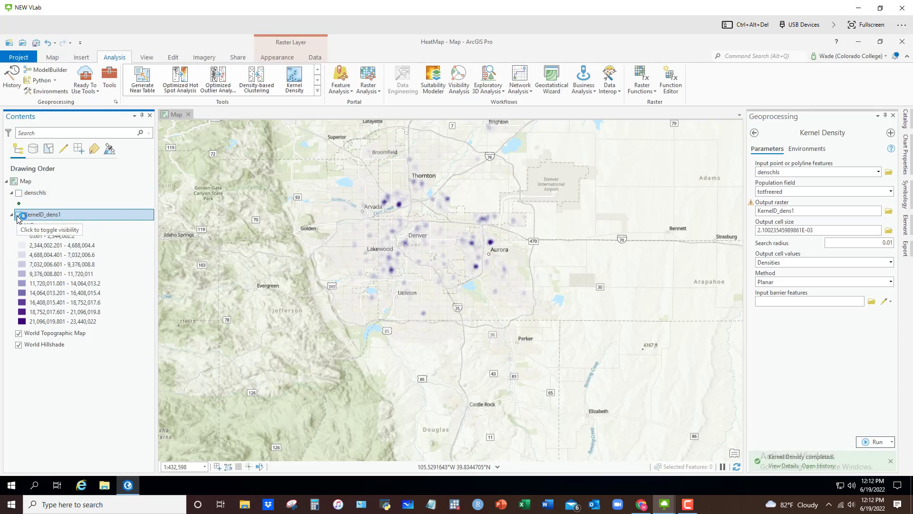
pyautogui.click(19, 193)
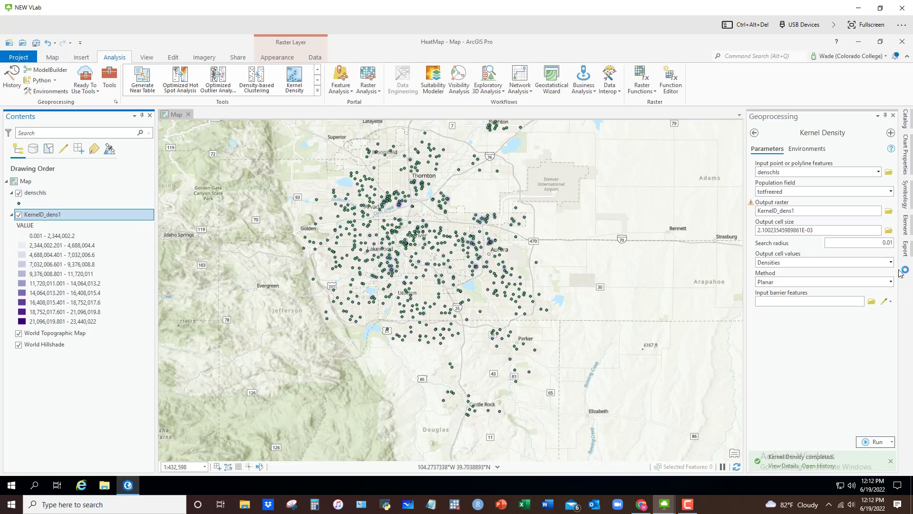
pyautogui.click(897, 226)
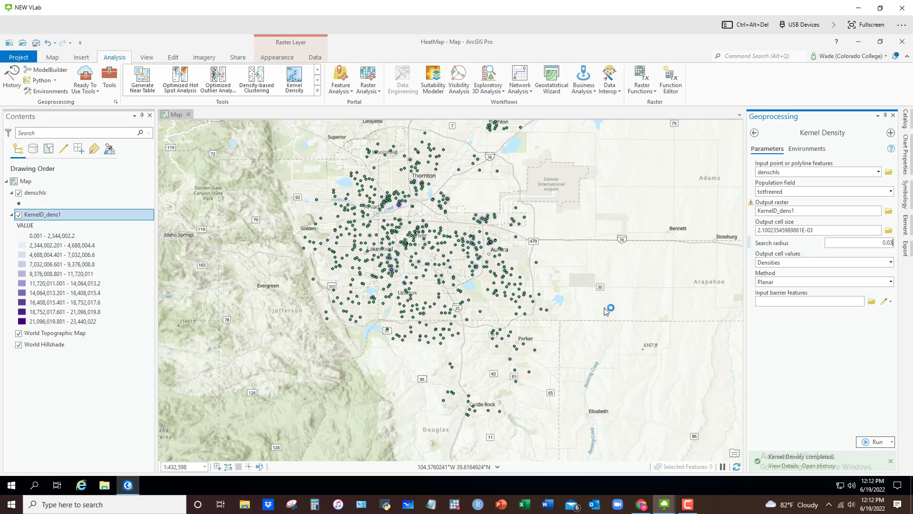
pyautogui.click(874, 443)
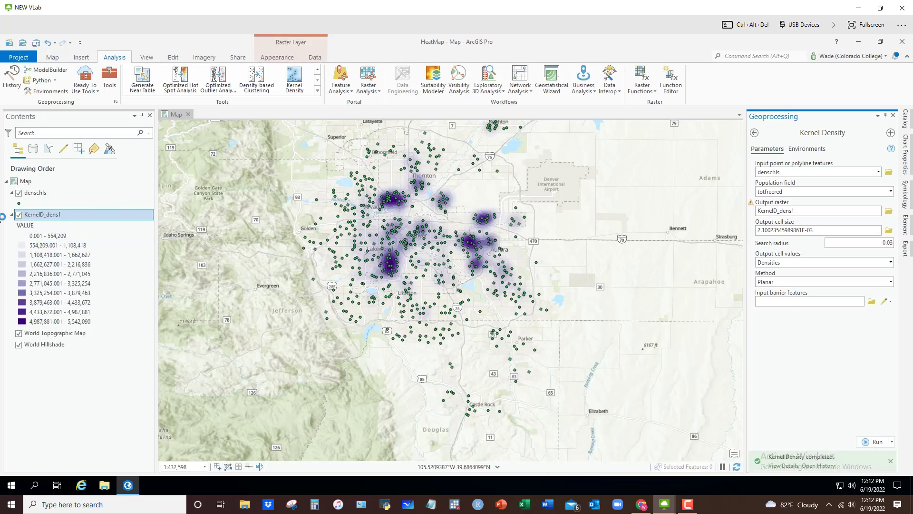
# Remove the denschls layer from the map and select KernelD_dens1 in Contents
pyautogui.rightClick(38, 194)
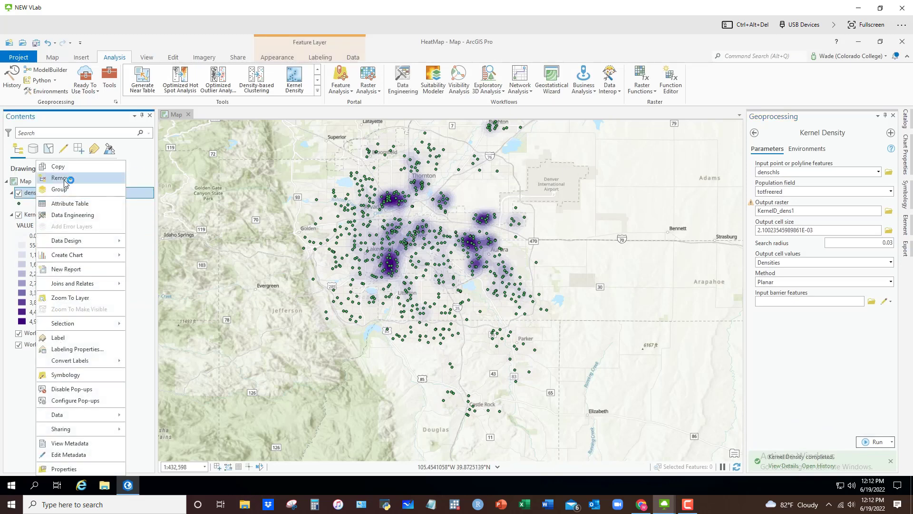
pyautogui.click(62, 178)
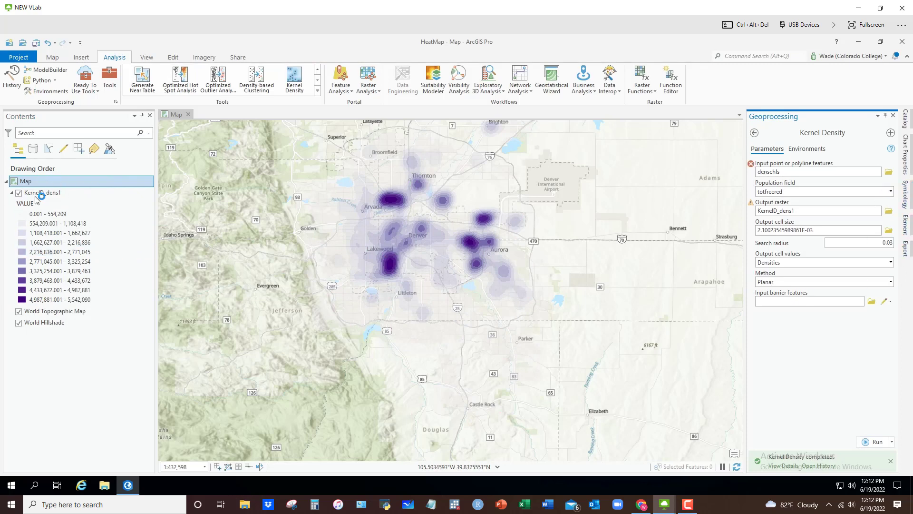
pyautogui.scroll(1, 429, 214)
pyautogui.scroll(3, 429, 214)
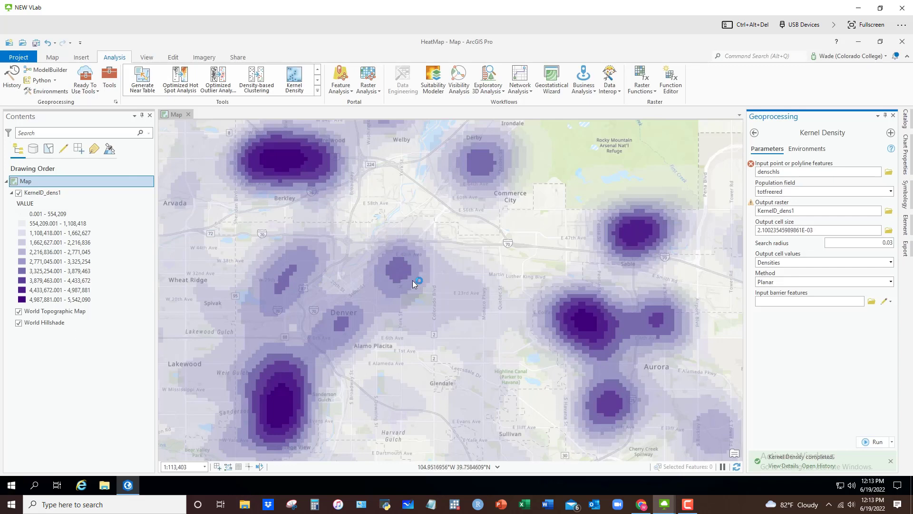
pyautogui.scroll(-2, 383, 270)
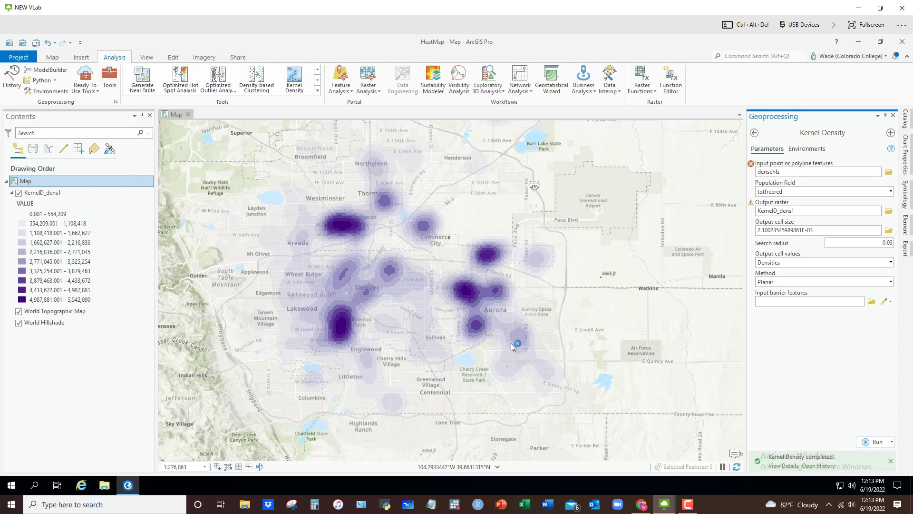
pyautogui.click(42, 192)
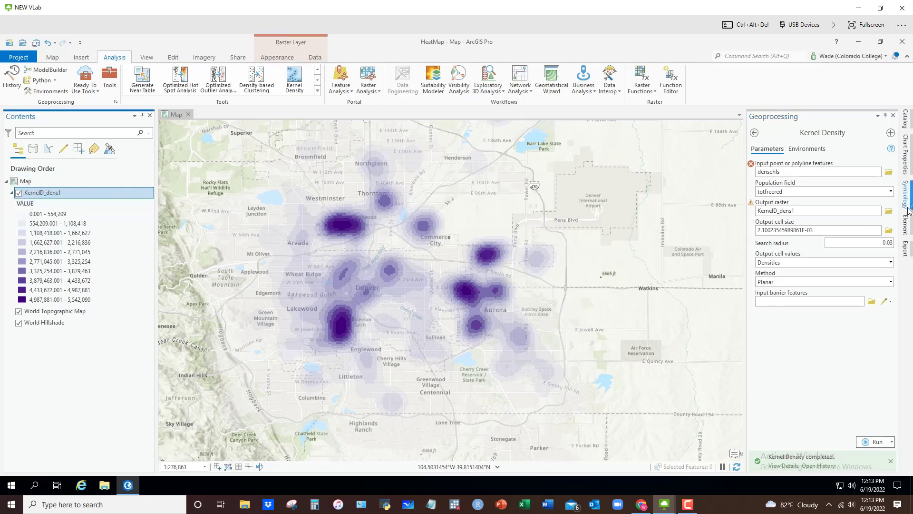
# Open KernelD_dens1's symbology and set the classification to 7 classes
pyautogui.rightClick(49, 194)
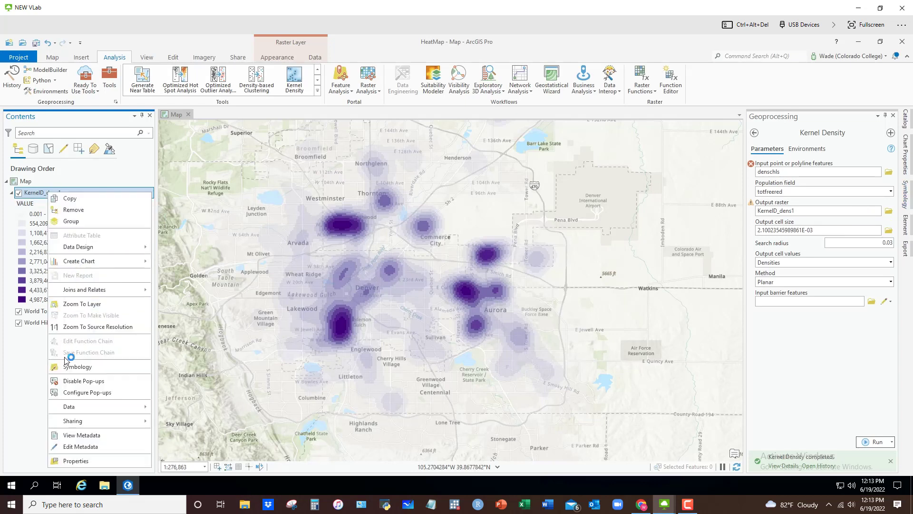
pyautogui.click(78, 367)
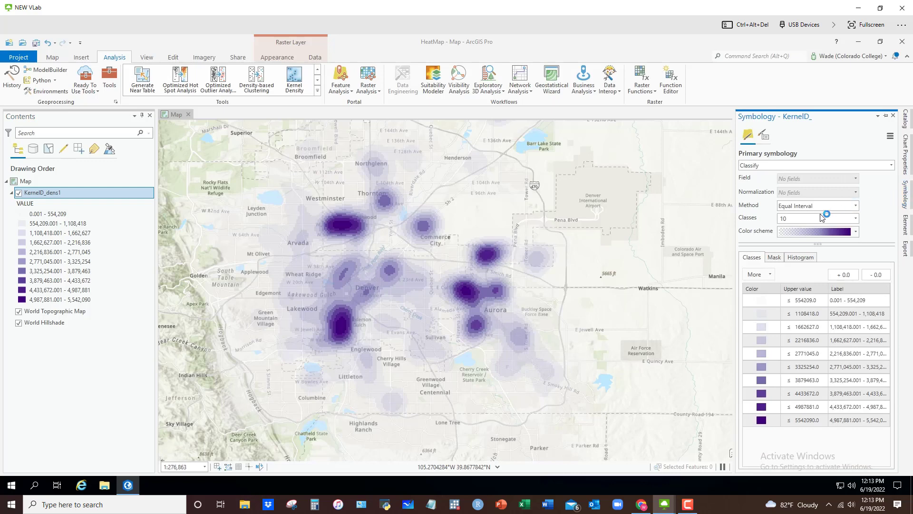
pyautogui.click(858, 220)
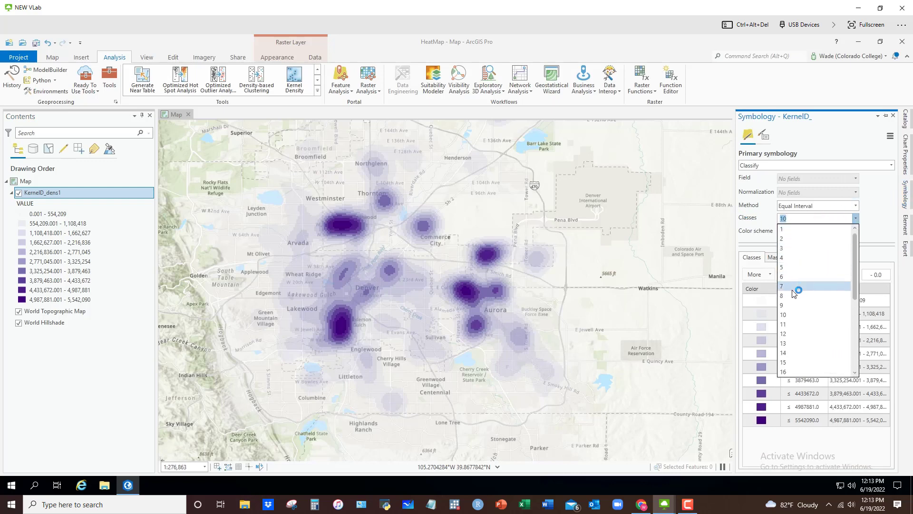
pyautogui.click(792, 286)
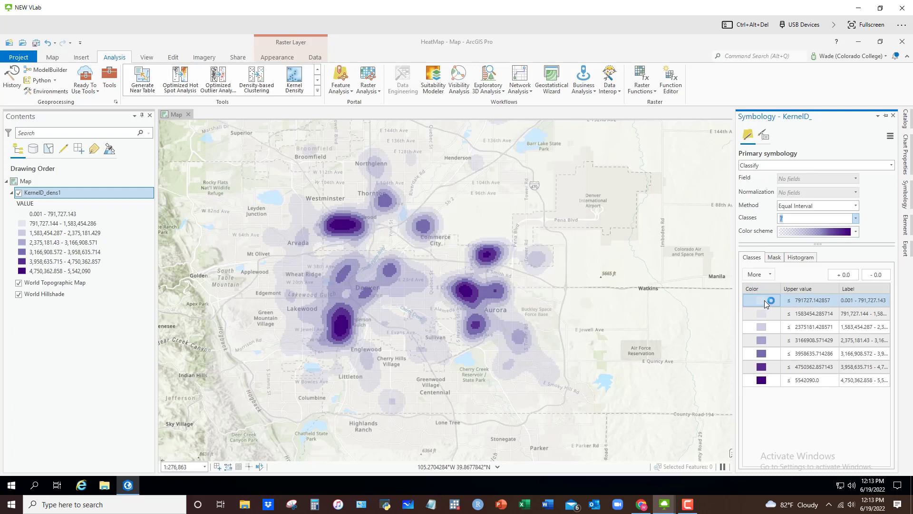
# Try several colour ramps on the heat map, including blue-to-yellow and blue schemes
pyautogui.click(857, 231)
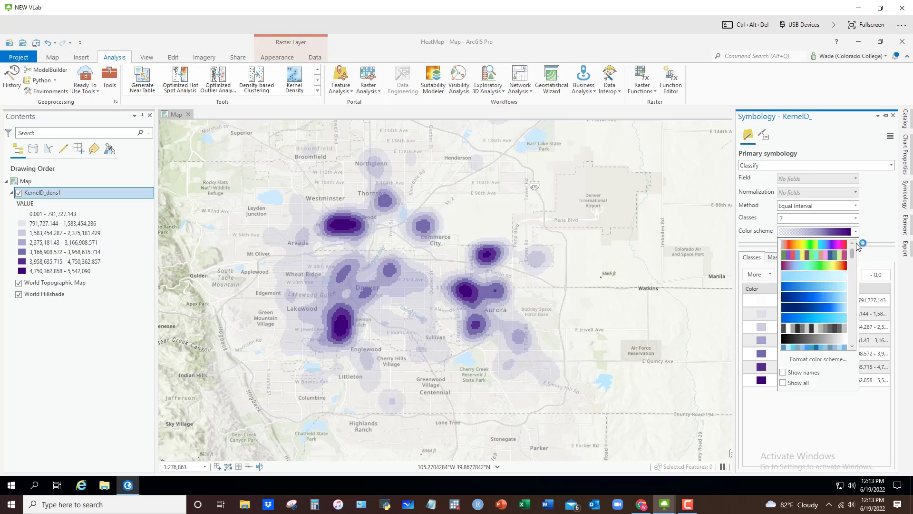
pyautogui.click(783, 383)
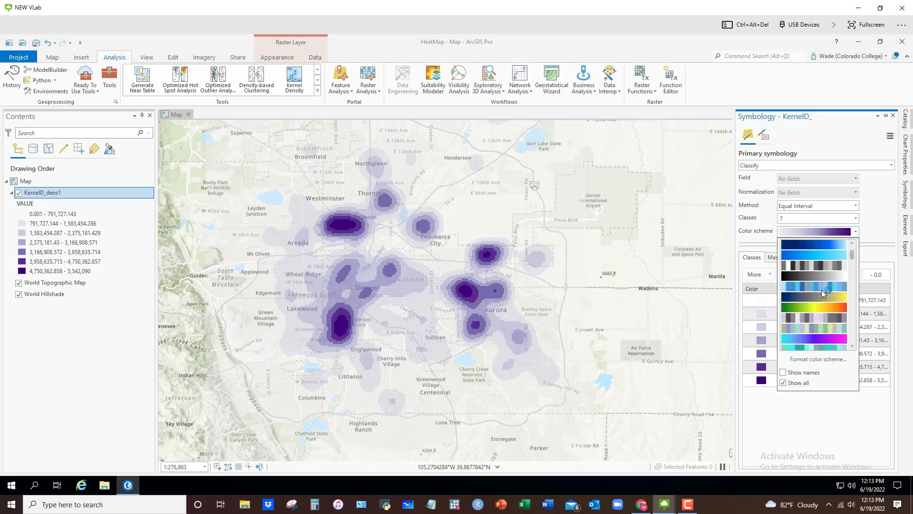
pyautogui.scroll(-5, 821, 289)
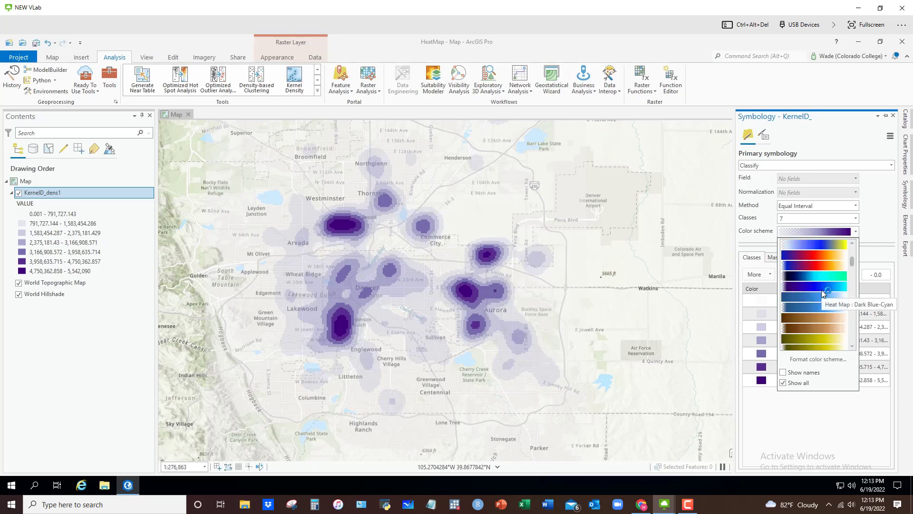
pyautogui.click(814, 246)
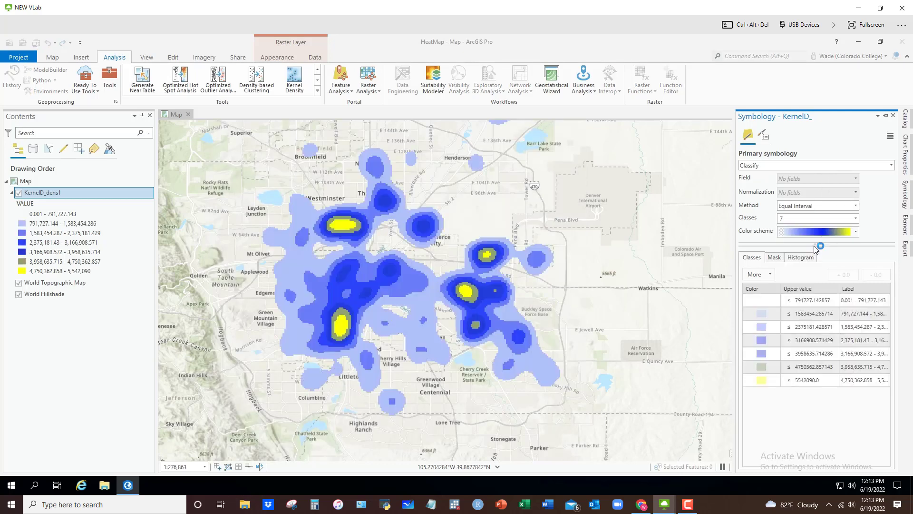
pyautogui.click(762, 305)
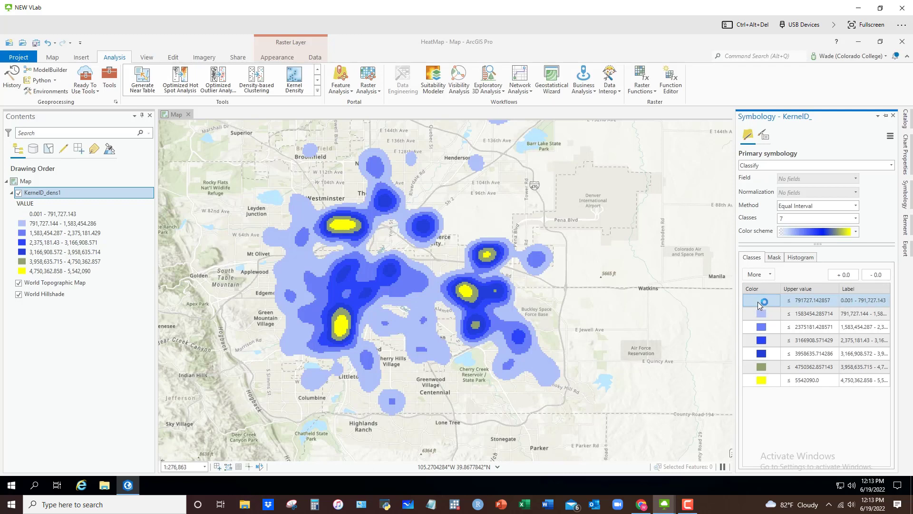
pyautogui.click(856, 232)
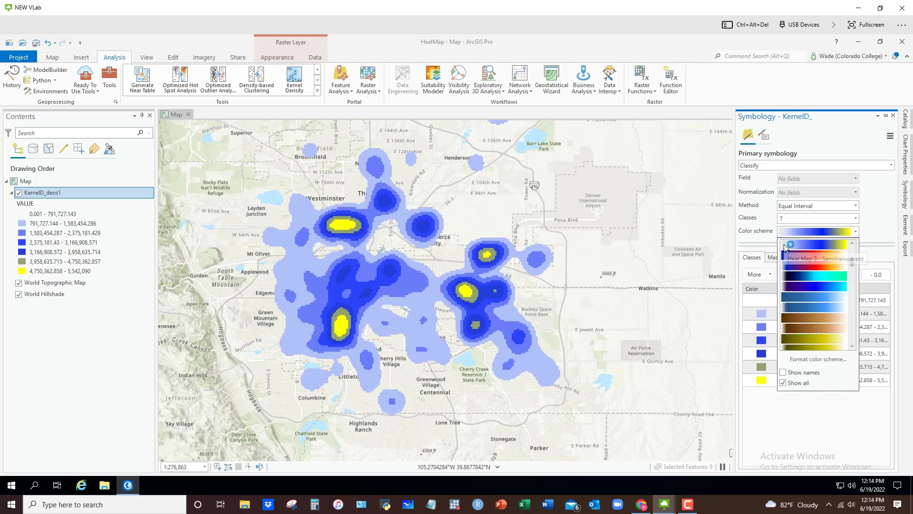
pyautogui.click(815, 297)
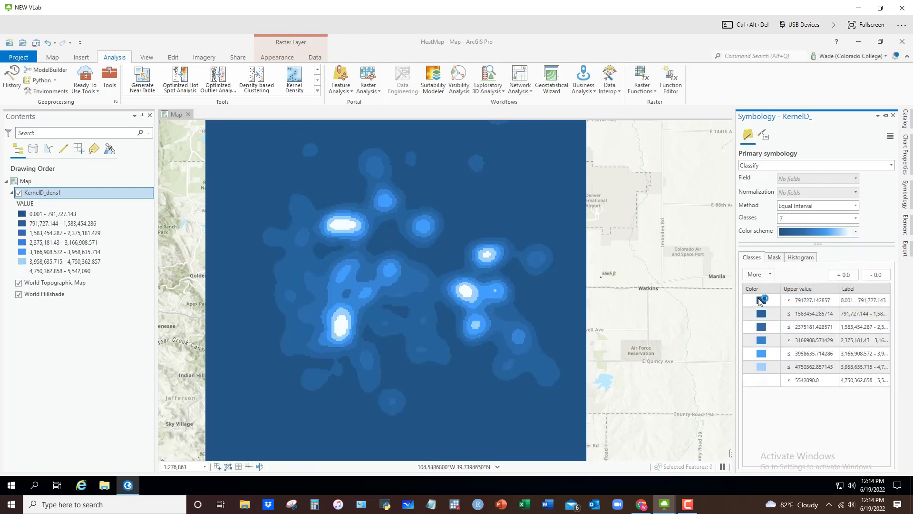
# Set the lowest class to No color and apply the light-blue-to-yellow Heat Map ramp
pyautogui.click(762, 301)
pyautogui.rightClick(761, 302)
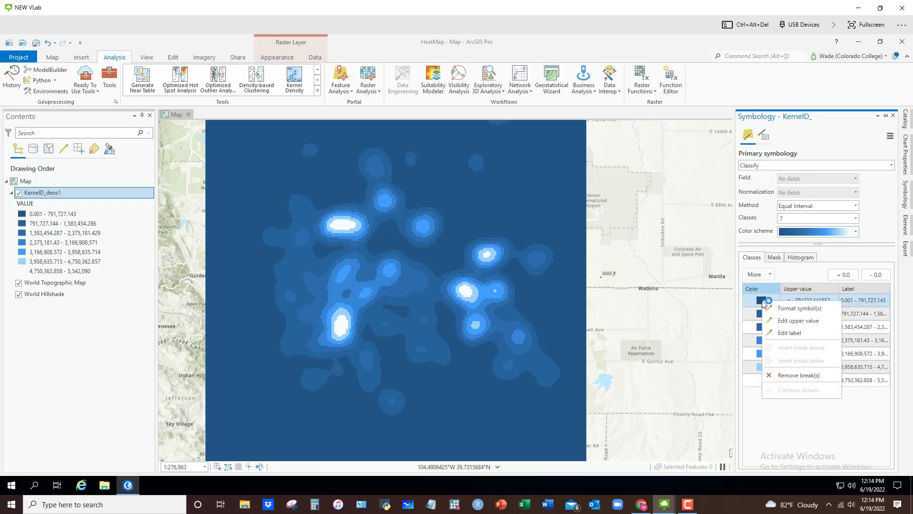
pyautogui.click(761, 303)
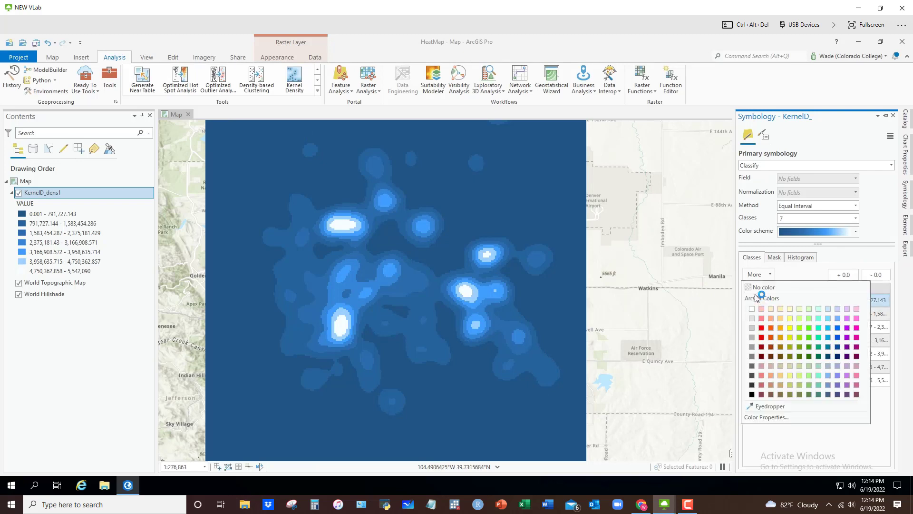
pyautogui.click(748, 288)
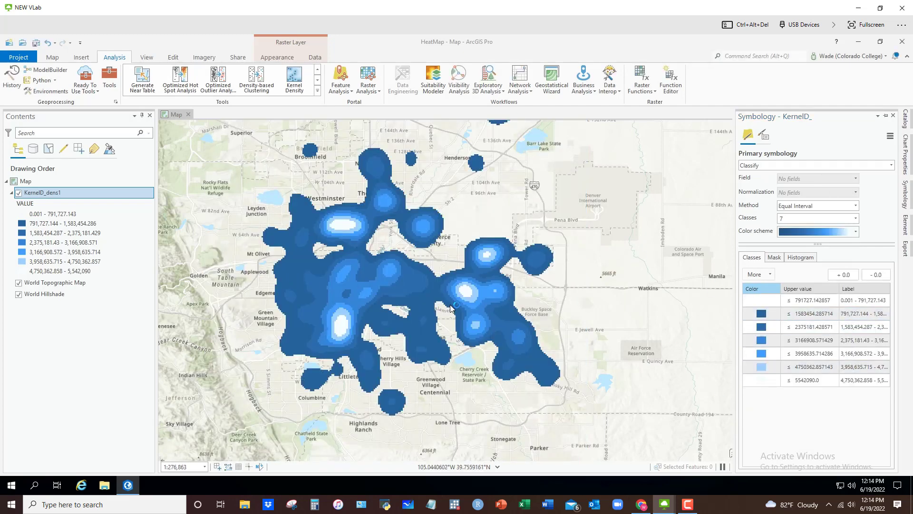
pyautogui.click(856, 232)
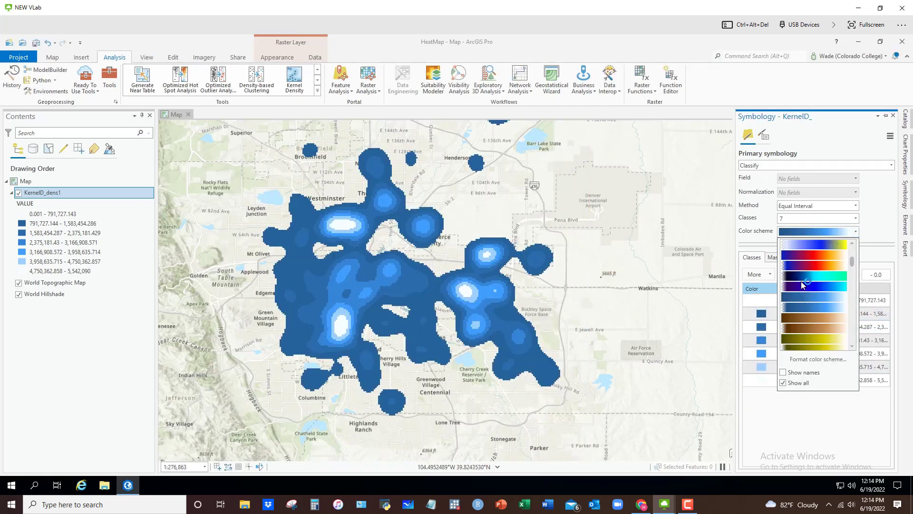
pyautogui.scroll(2, 808, 285)
pyautogui.click(795, 275)
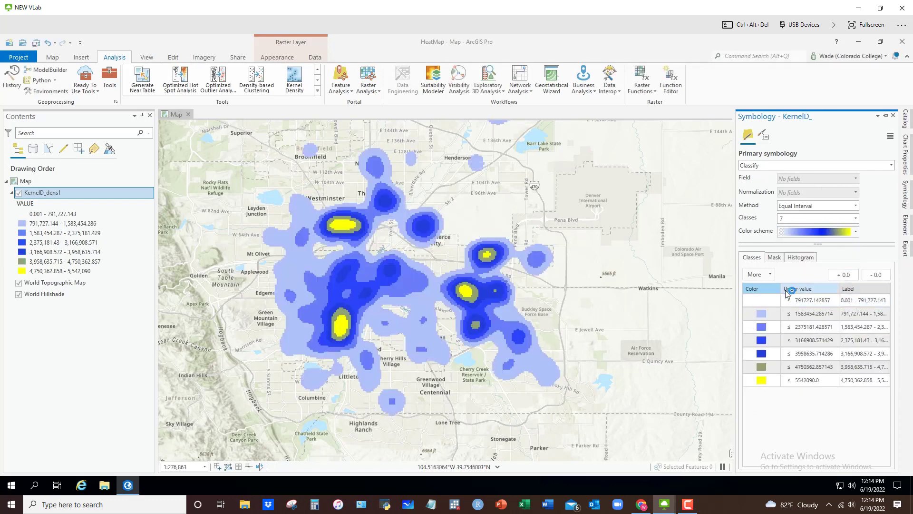
# Set KernelD_dens1's layer transparency to about 45.8% on the Raster Layer Appearance tab
pyautogui.click(281, 59)
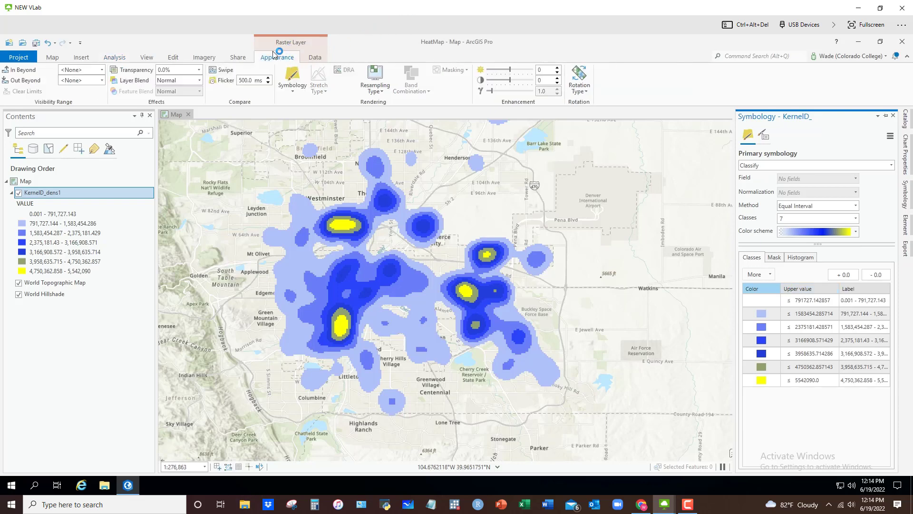
pyautogui.click(199, 70)
pyautogui.moveTo(158, 83); pyautogui.dragTo(178, 85)
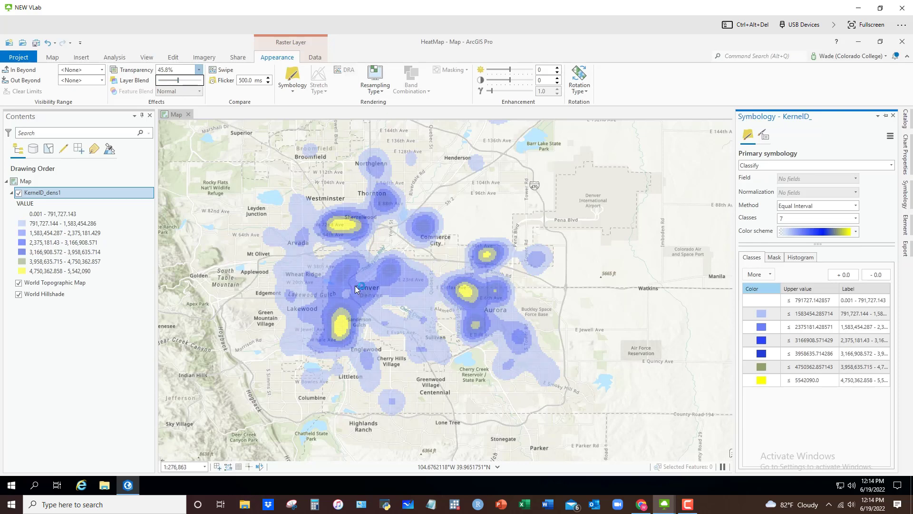
pyautogui.scroll(2, 348, 319)
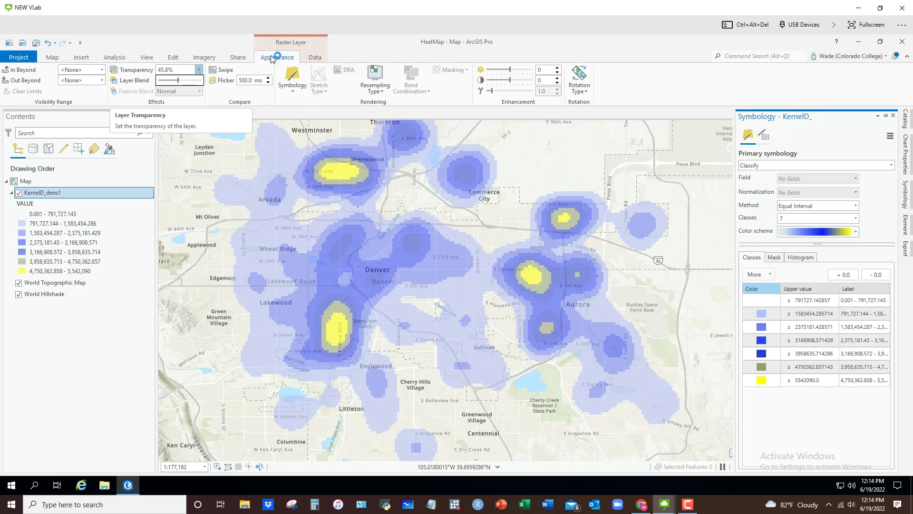
# Display the KernelD_dens1 raster with Cubic resampling
pyautogui.click(379, 93)
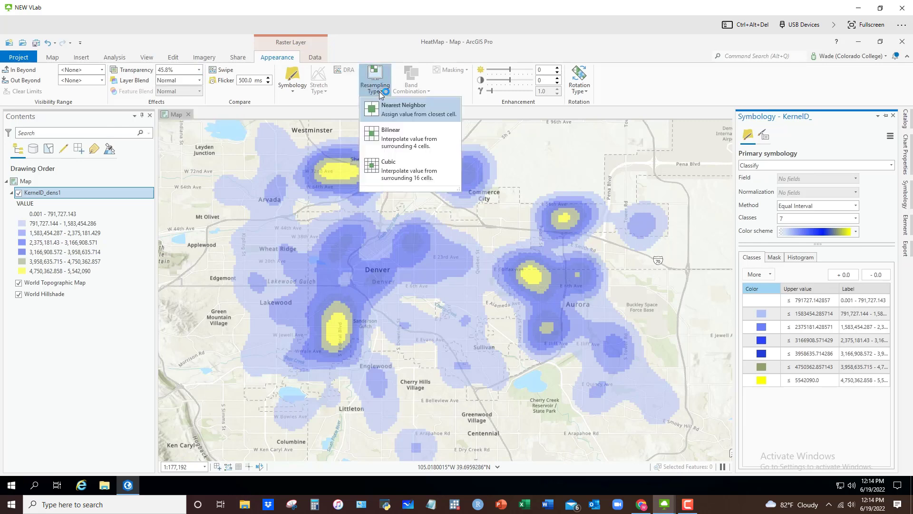
pyautogui.click(404, 175)
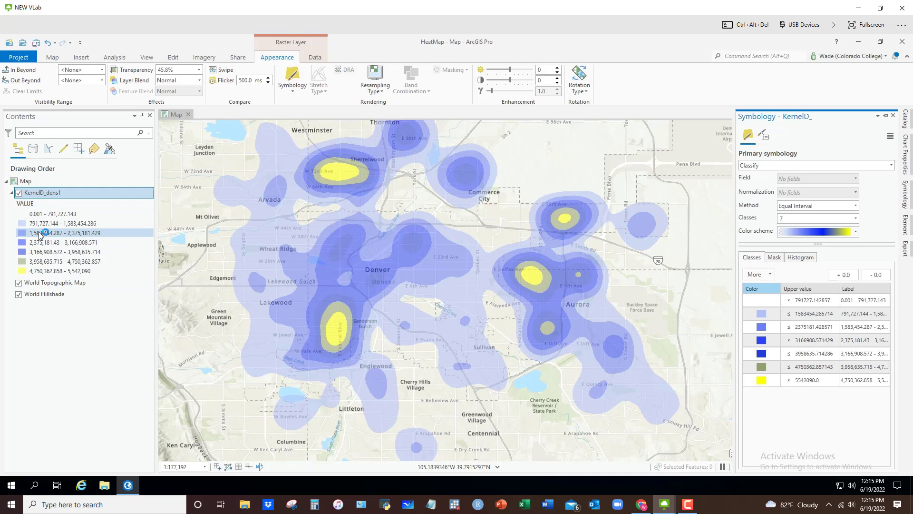
# Edit the KernelD_dens1 name in Contents and clear it to rename it 'Density of >>>>'
pyautogui.click(48, 194)
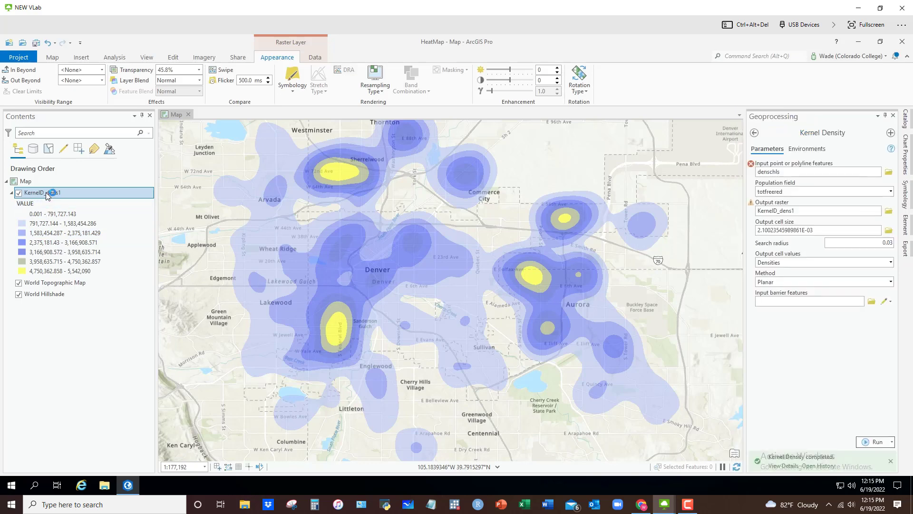
pyautogui.click(76, 193)
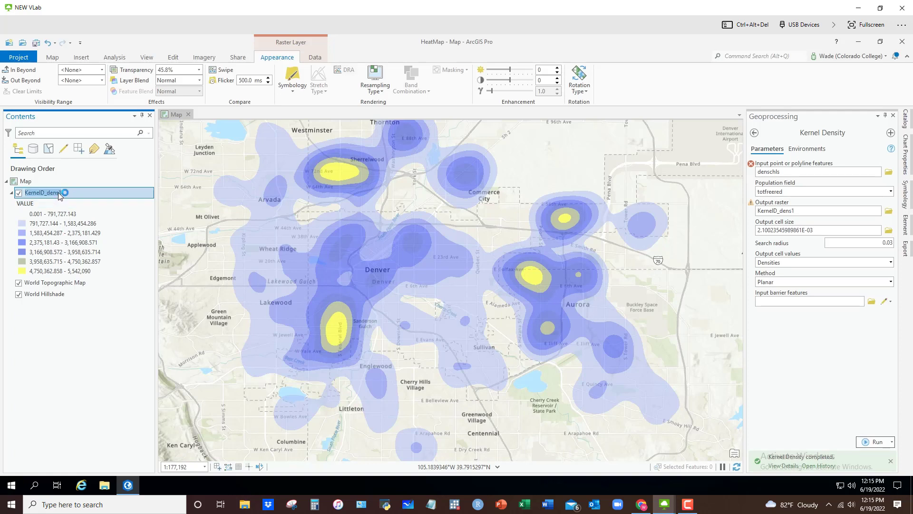
pyautogui.press('BackSpace')
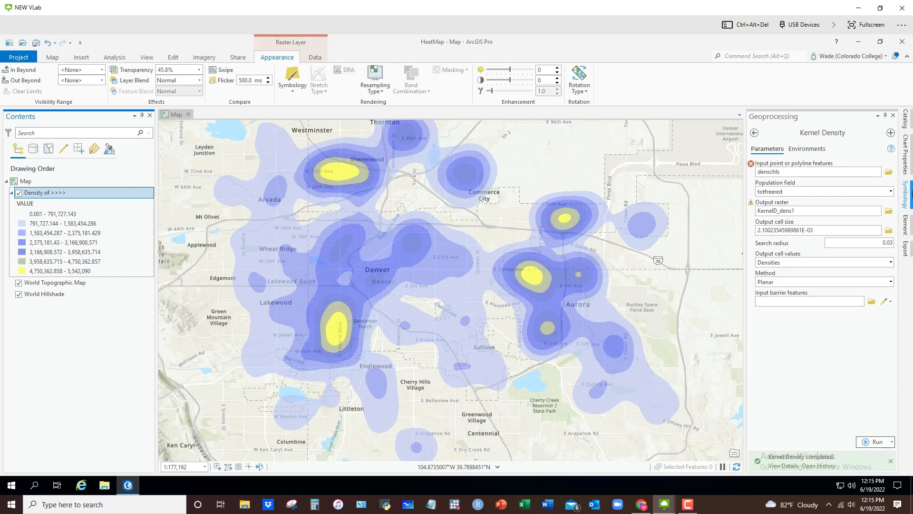
# Replace the lowest class's range label with 'Low' in the Classes table
pyautogui.click(905, 194)
pyautogui.click(856, 302)
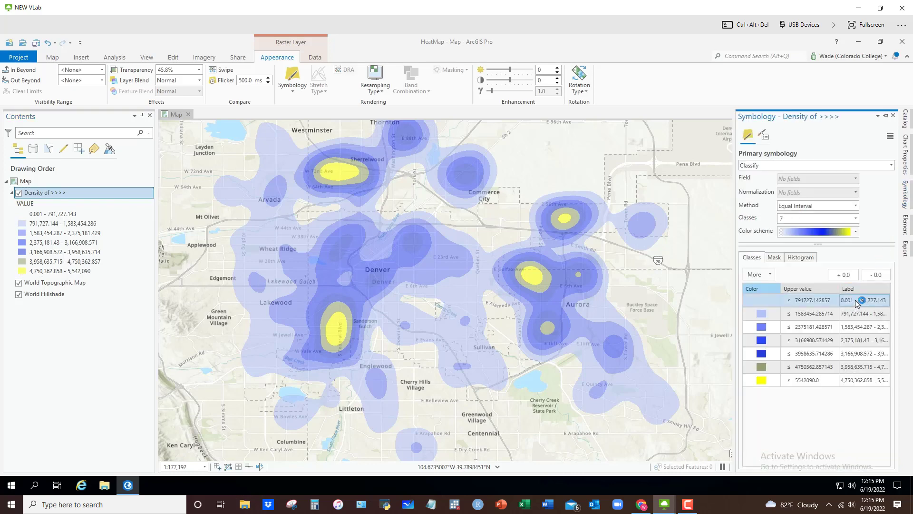
pyautogui.click(856, 302)
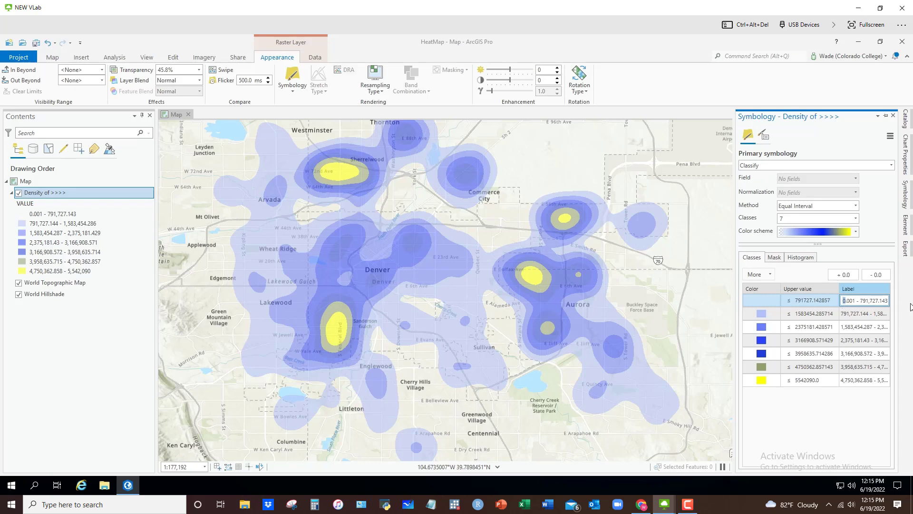
pyautogui.moveTo(843, 301); pyautogui.dragTo(912, 304)
pyautogui.press('BackSpace')
pyautogui.press('Return')
pyautogui.click(893, 115)
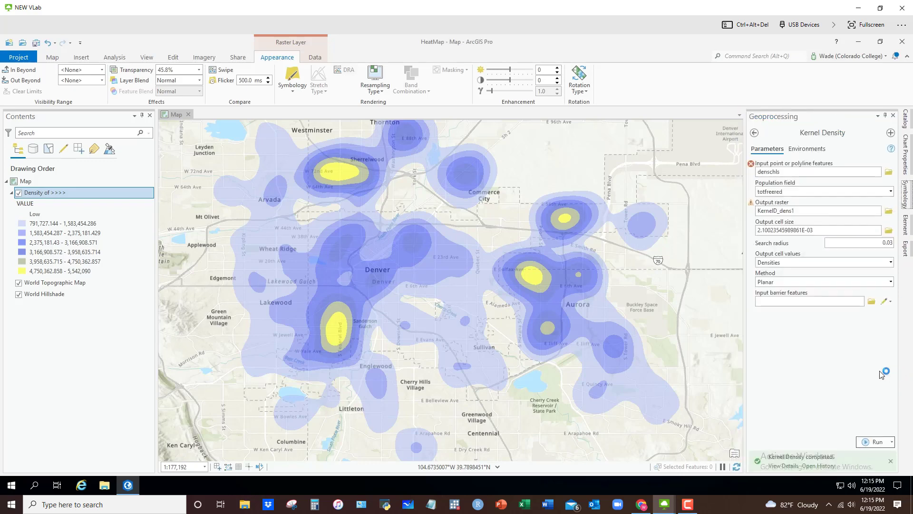
# Replace the highest class's range label with 'High'
pyautogui.click(906, 195)
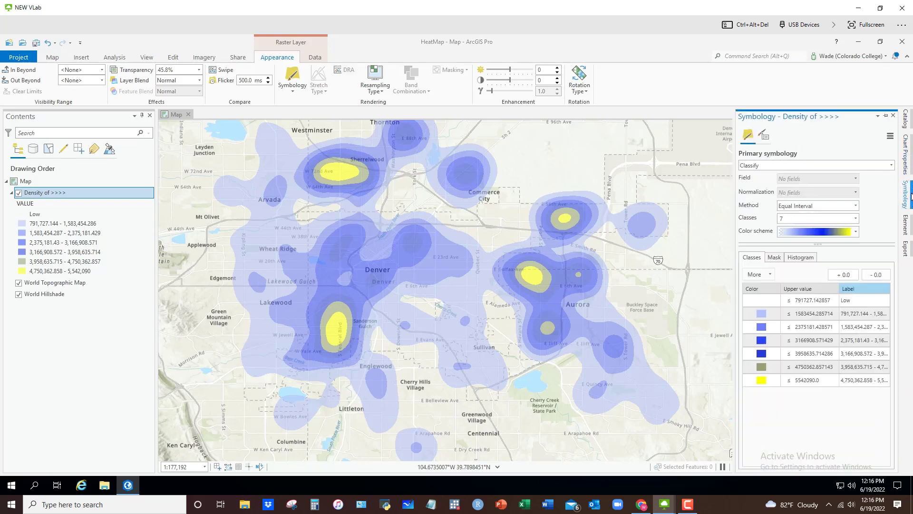
pyautogui.click(861, 381)
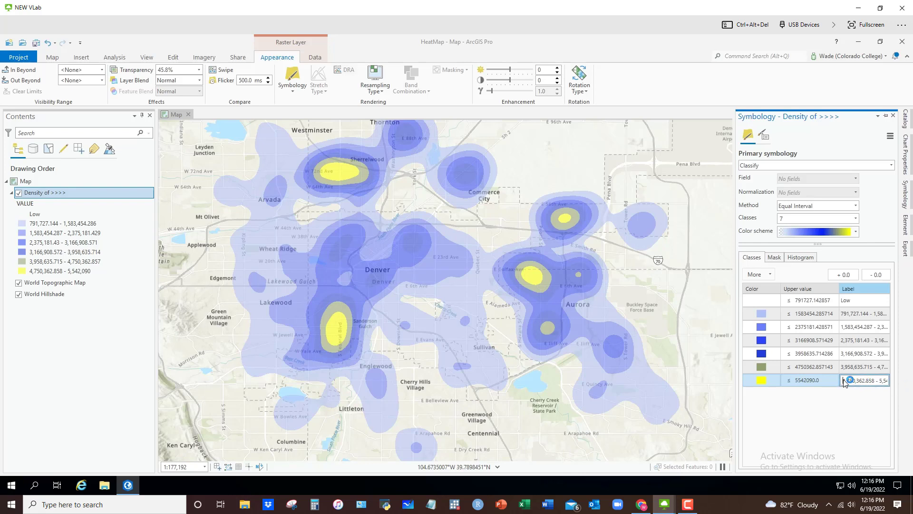
pyautogui.hotkey('ctrl', 'a')
pyautogui.press('BackSpace')
pyautogui.click(863, 314)
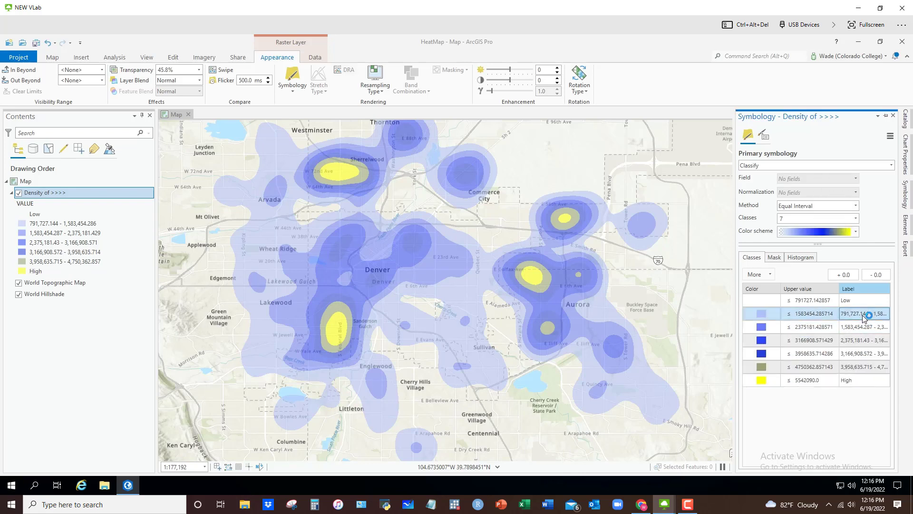
# Clear the labels of the second, third and fourth classes
pyautogui.click(864, 316)
pyautogui.hotkey('ctrl', 'a')
pyautogui.press('BackSpace')
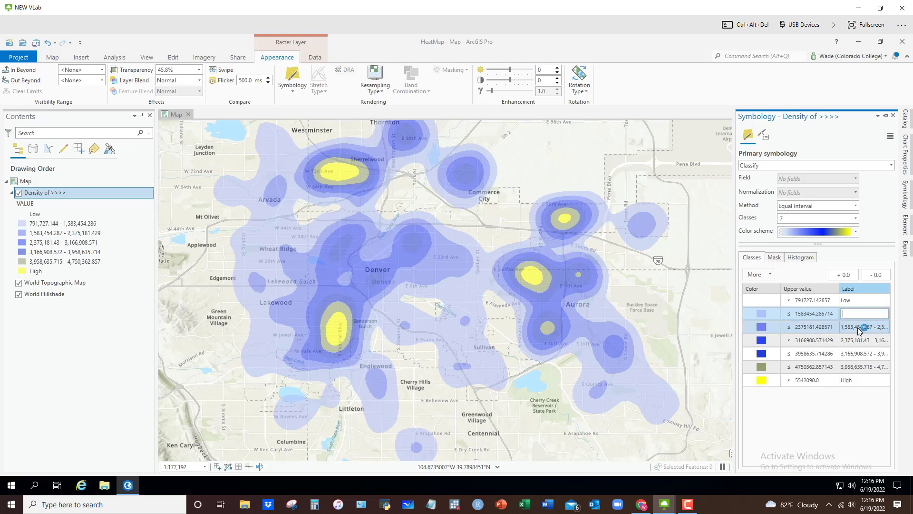
pyautogui.click(859, 329)
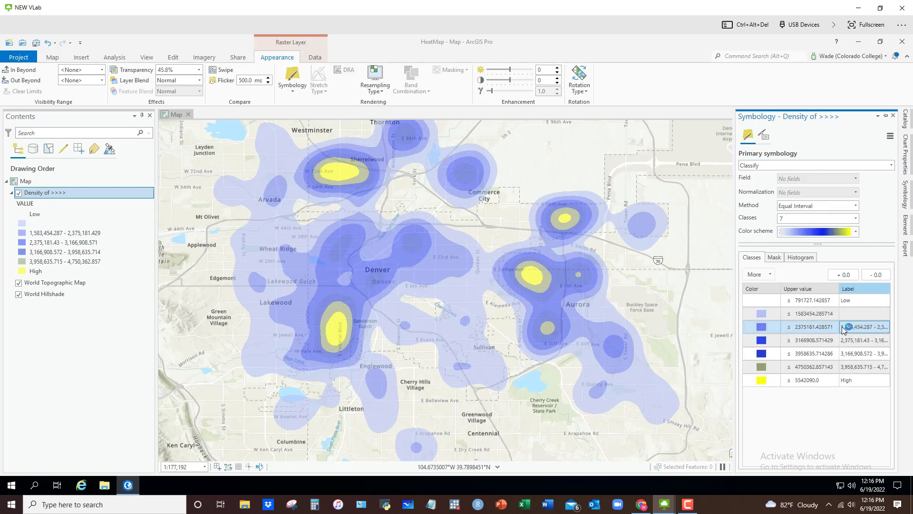
pyautogui.click(843, 329)
pyautogui.hotkey('ctrl', 'a')
pyautogui.press('BackSpace')
pyautogui.click(846, 344)
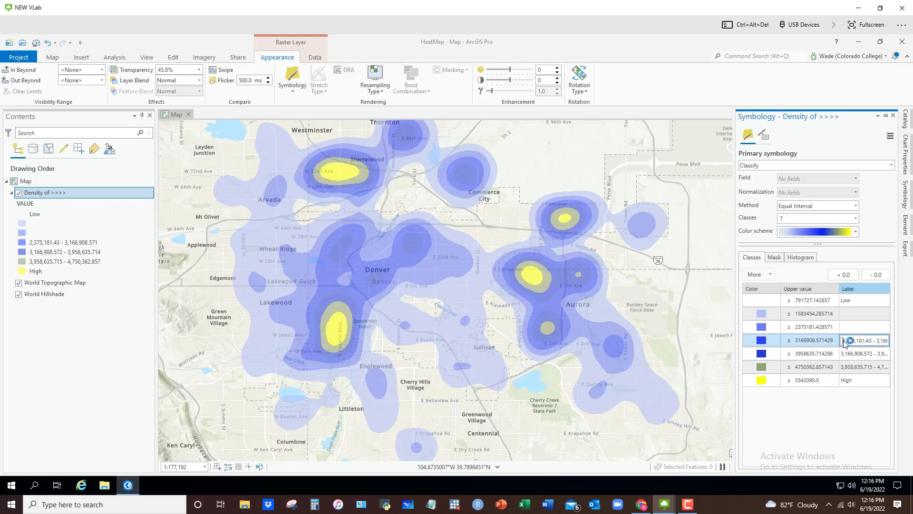
pyautogui.hotkey('ctrl', 'a')
pyautogui.press('BackSpace')
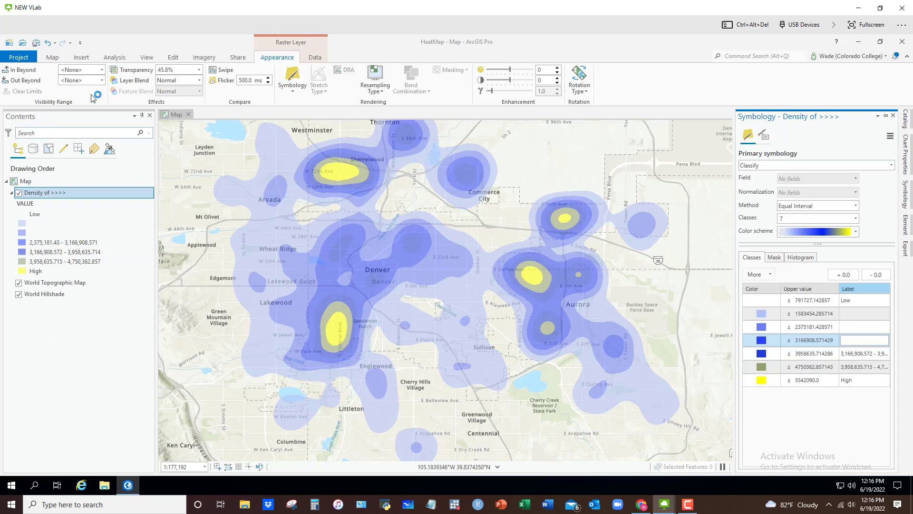
# Create a new blank map, Map1, from the Insert tab's New Map menu
pyautogui.click(54, 58)
pyautogui.click(88, 58)
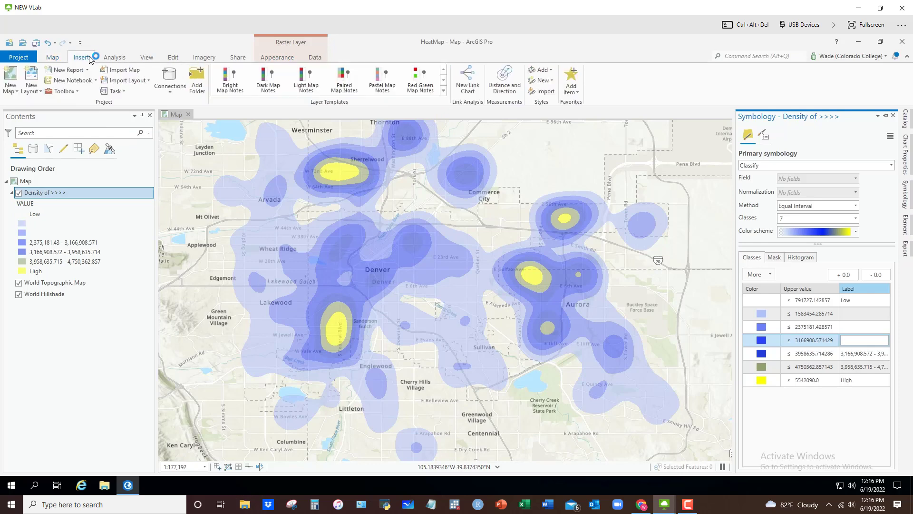
pyautogui.click(11, 91)
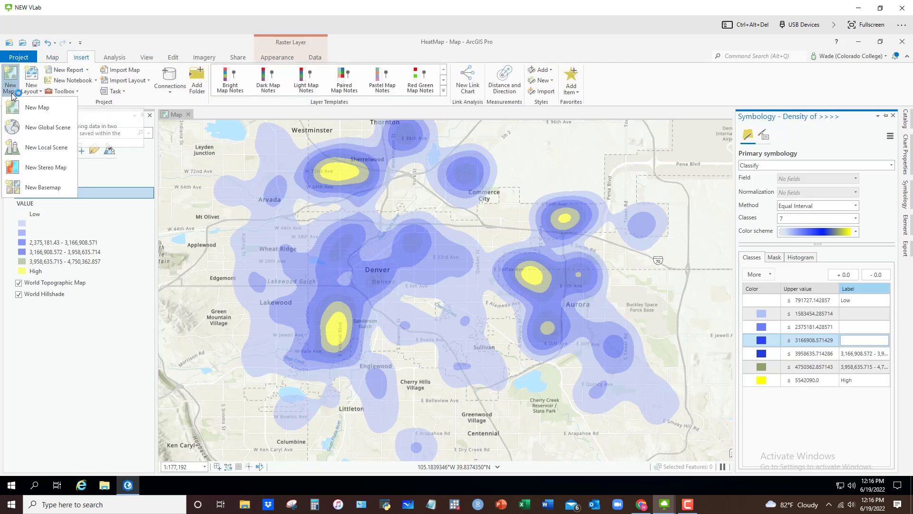
pyautogui.click(40, 111)
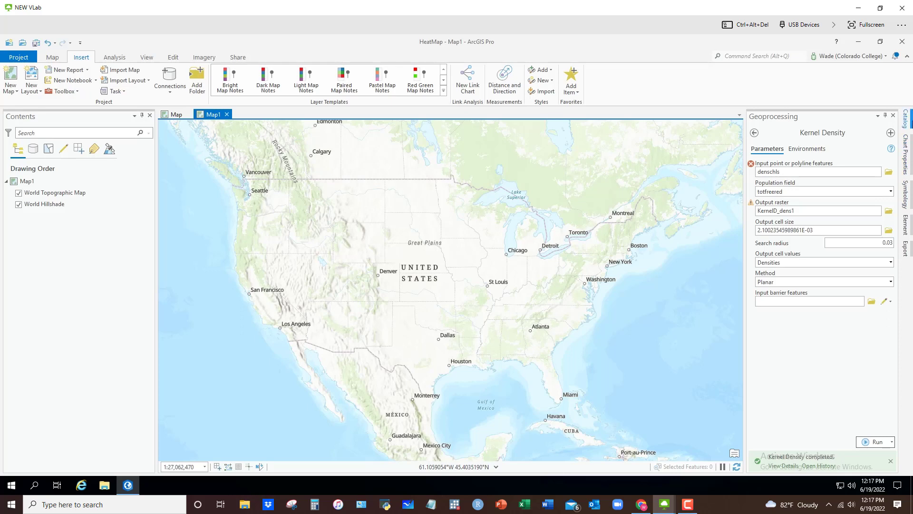
# Hide the World Topographic Map and World Hillshade basemaps in Map1
pyautogui.click(905, 119)
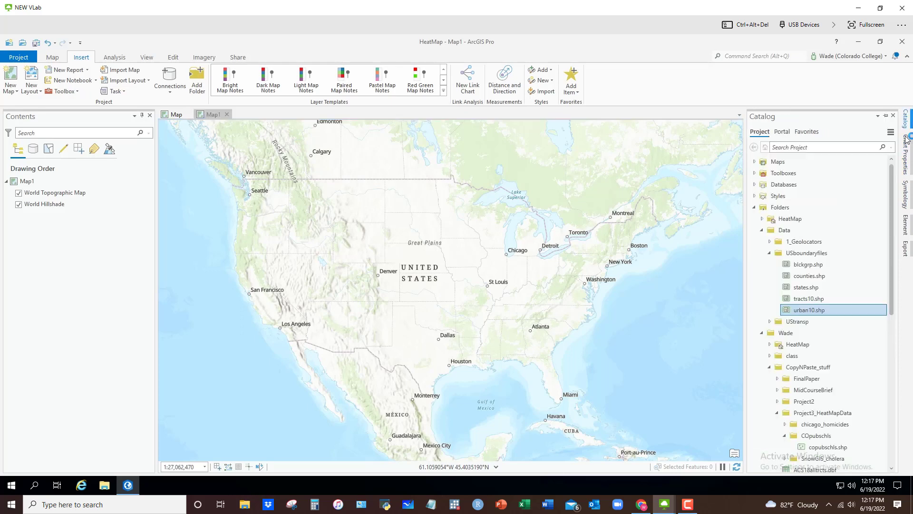
pyautogui.click(19, 194)
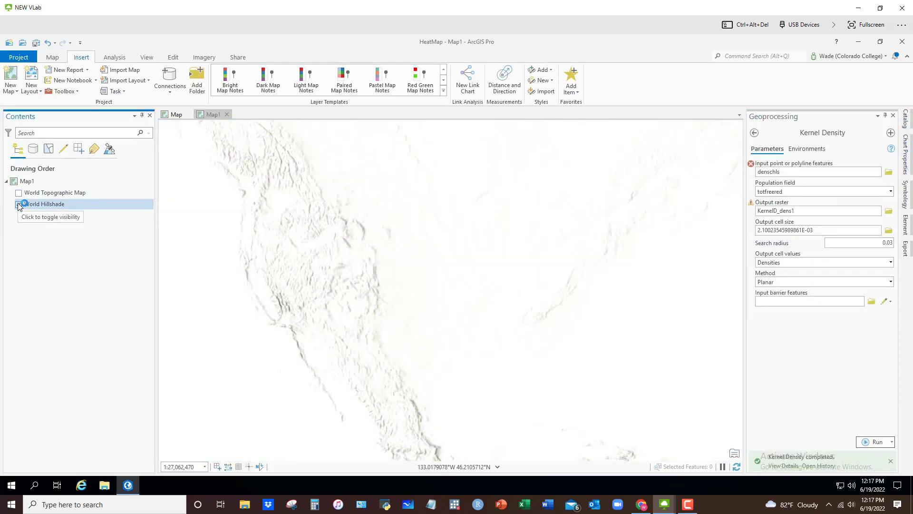
pyautogui.click(19, 204)
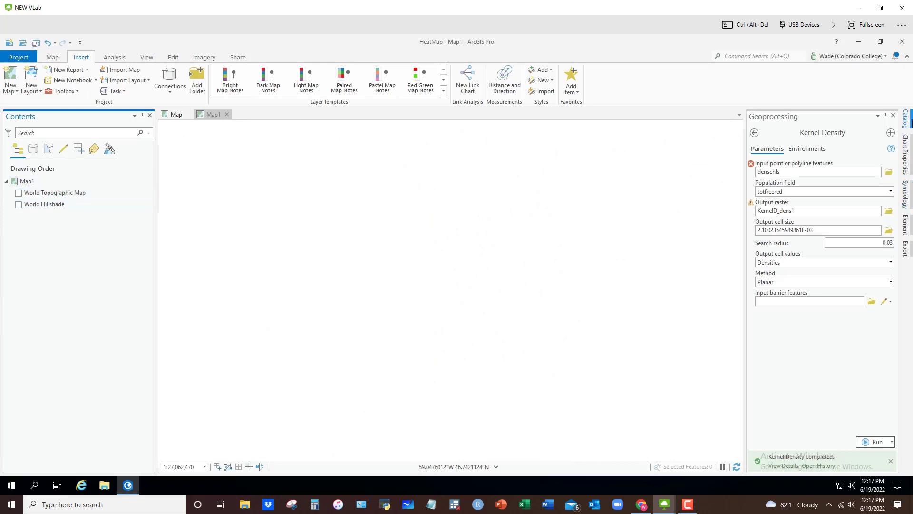
# Expand the SnowGIS_cholera folder in the Catalog pane
pyautogui.click(906, 119)
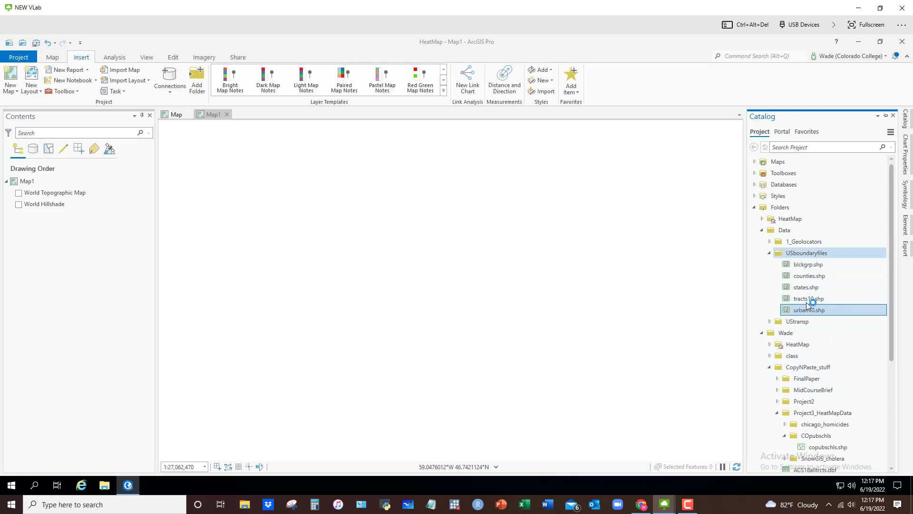
pyautogui.scroll(-1, 840, 389)
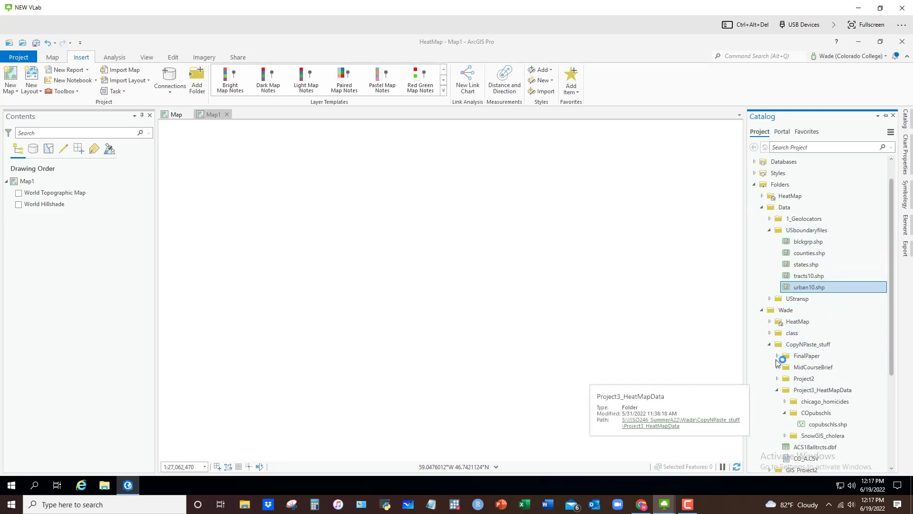
pyautogui.scroll(-1, 786, 429)
pyautogui.click(785, 412)
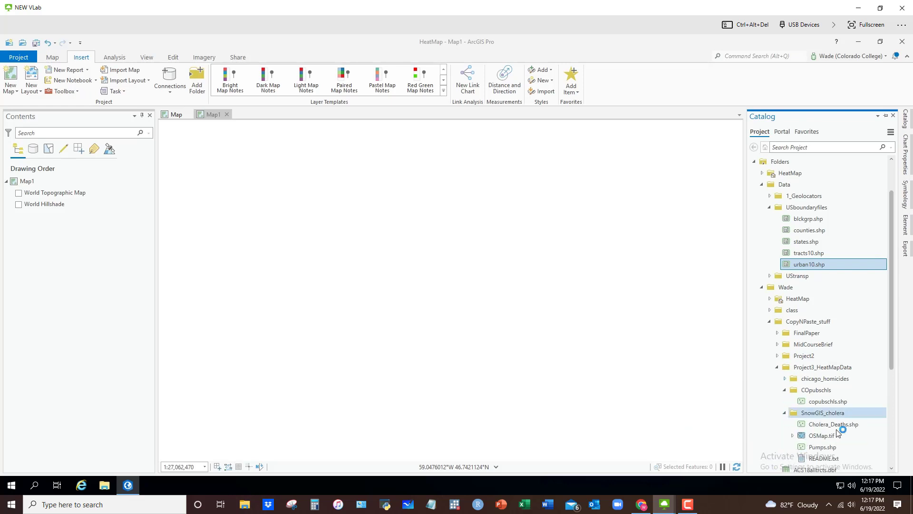
pyautogui.scroll(-2, 870, 405)
# Add Cholera_Deaths.shp, OSMap.tif and Pumps.shp to Map1, skipping statistics calculation
pyautogui.click(820, 380)
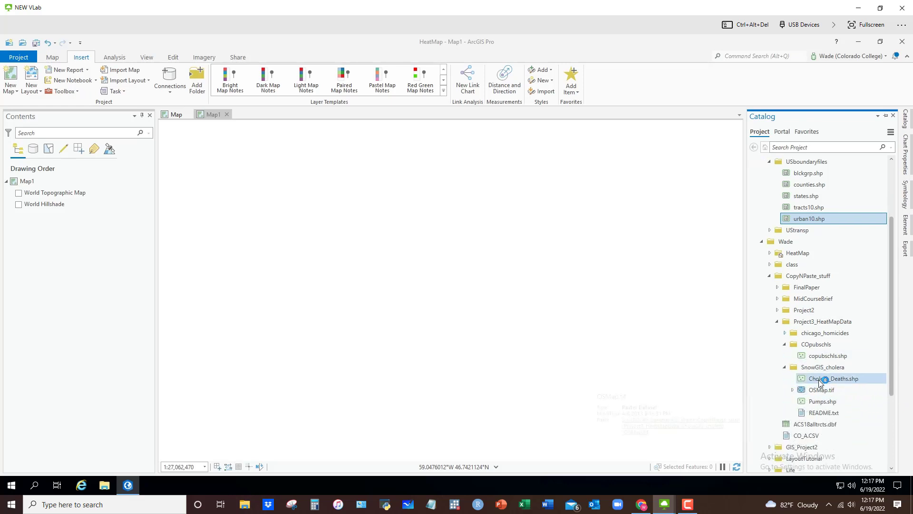
pyautogui.moveTo(820, 381)
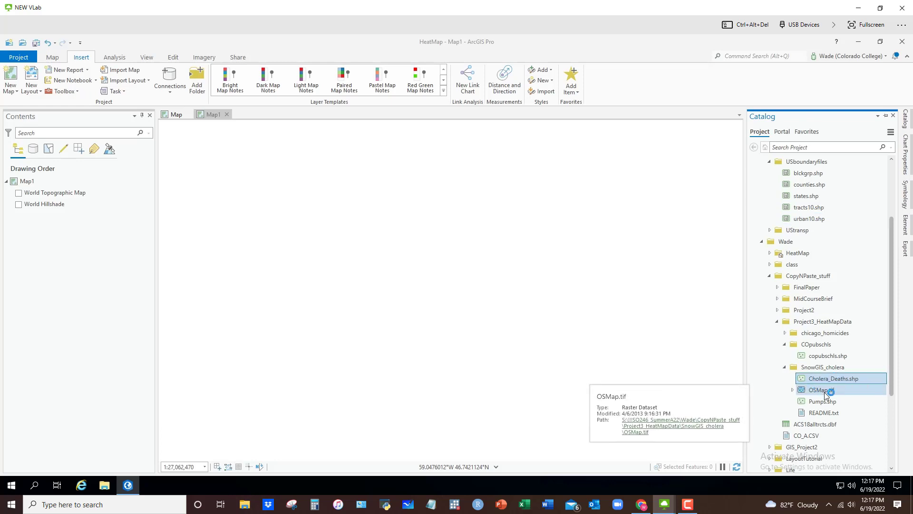
pyautogui.click(823, 391)
pyautogui.click(830, 380)
pyautogui.keyDown('shift'); pyautogui.click(815, 391); pyautogui.keyUp('shift')
pyautogui.keyDown('shift'); pyautogui.click(849, 403); pyautogui.keyUp('shift')
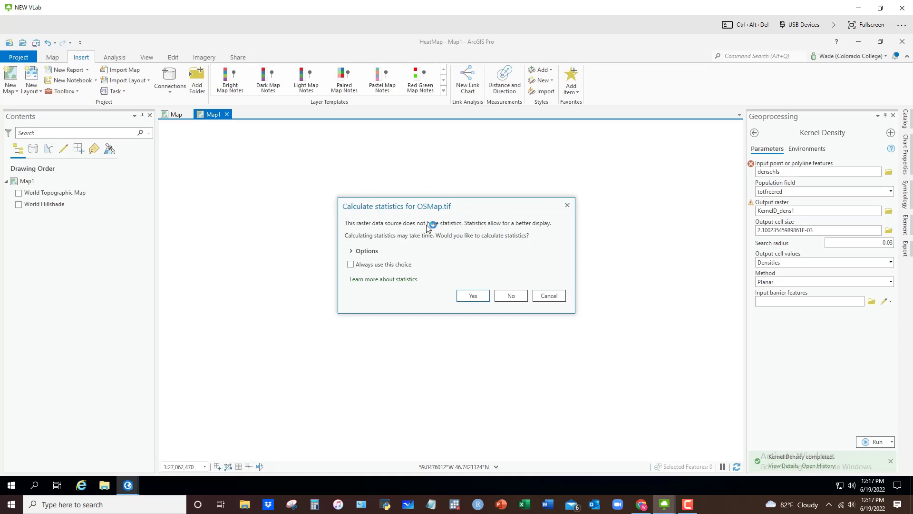
pyautogui.click(514, 296)
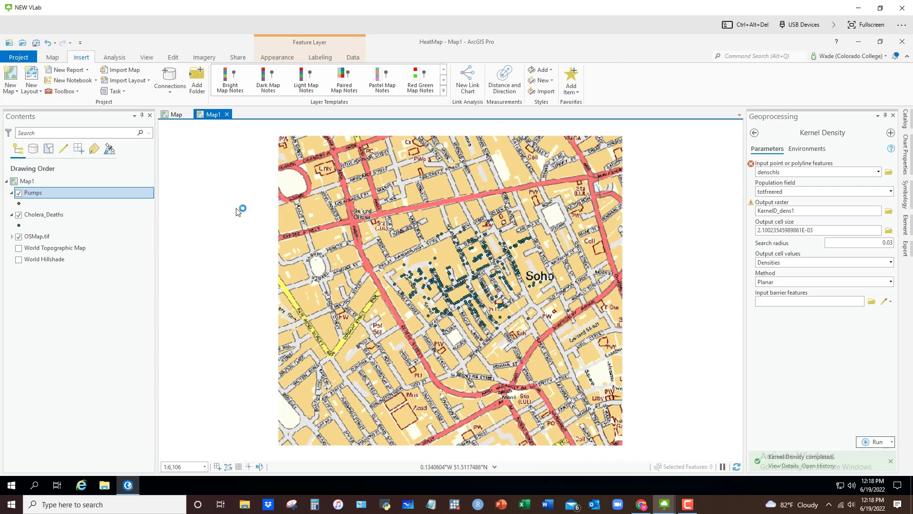
pyautogui.click(19, 215)
# Symbolize the Pumps layer with the red Square 3 symbol at 17 pt
pyautogui.rightClick(28, 195)
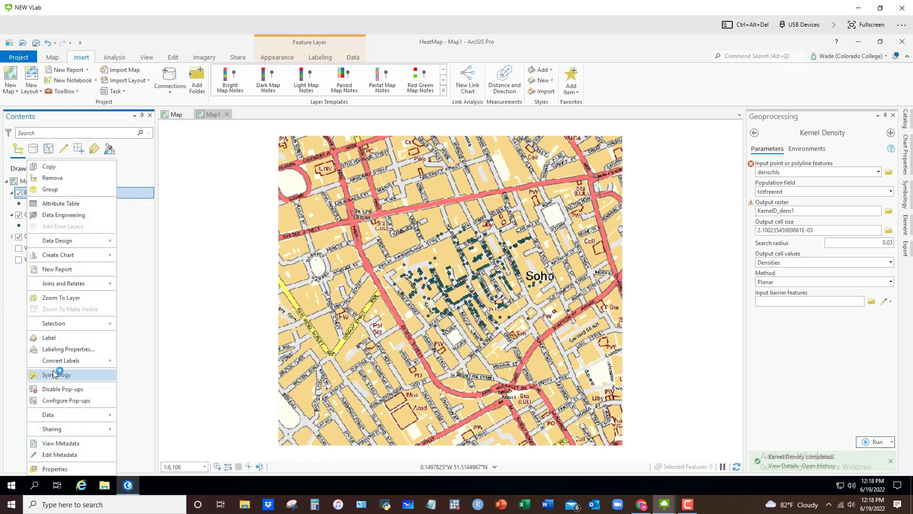
pyautogui.click(56, 375)
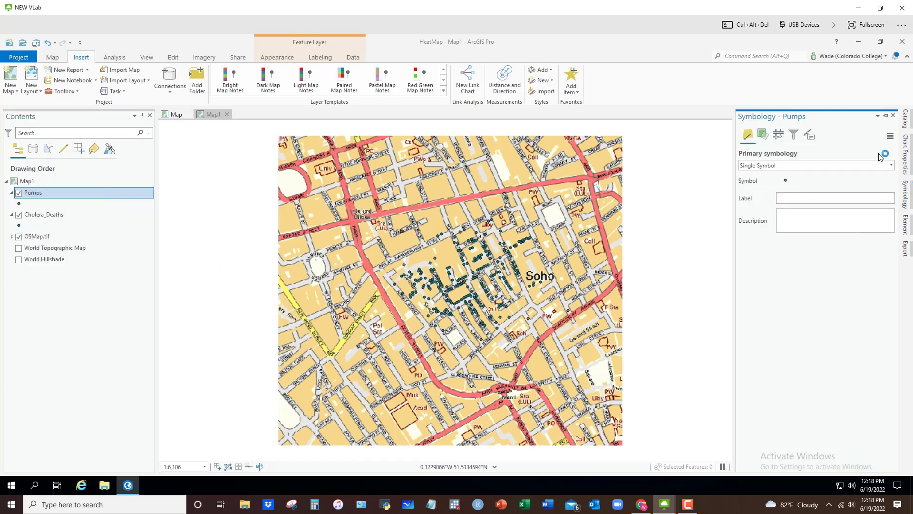
pyautogui.click(788, 182)
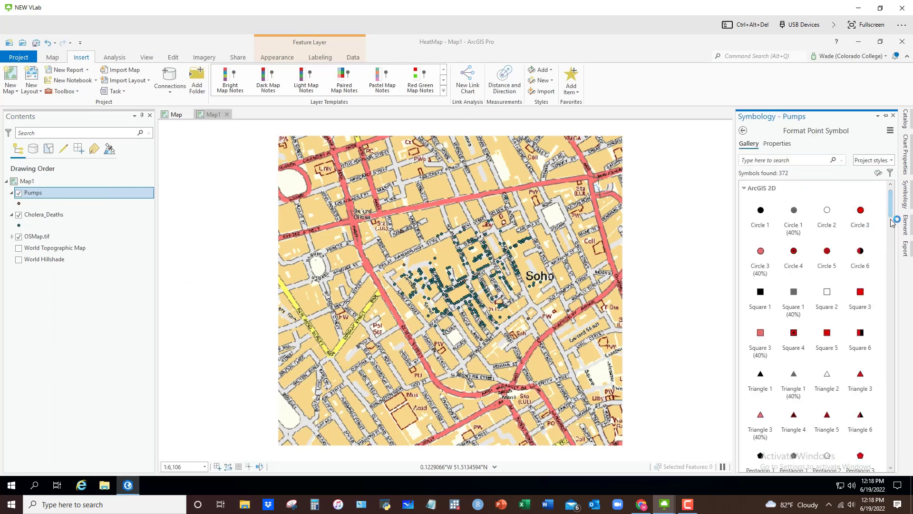
pyautogui.click(861, 294)
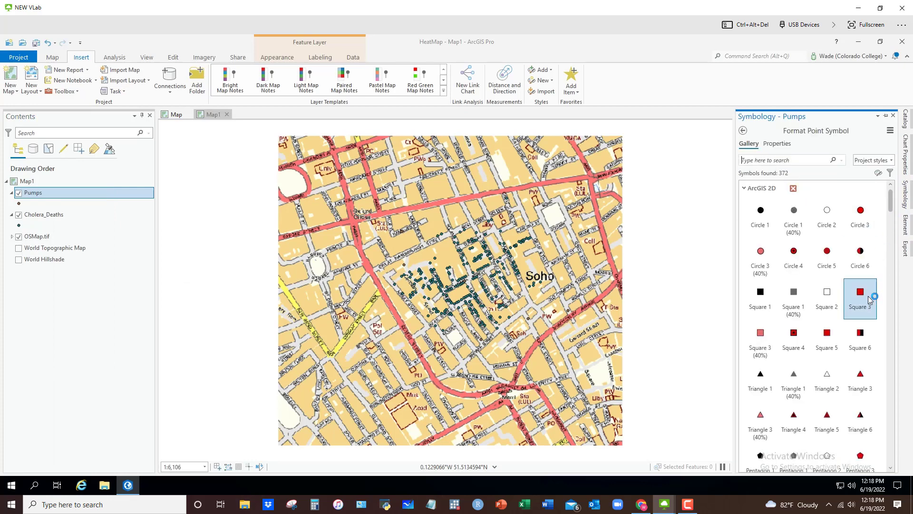
pyautogui.click(781, 144)
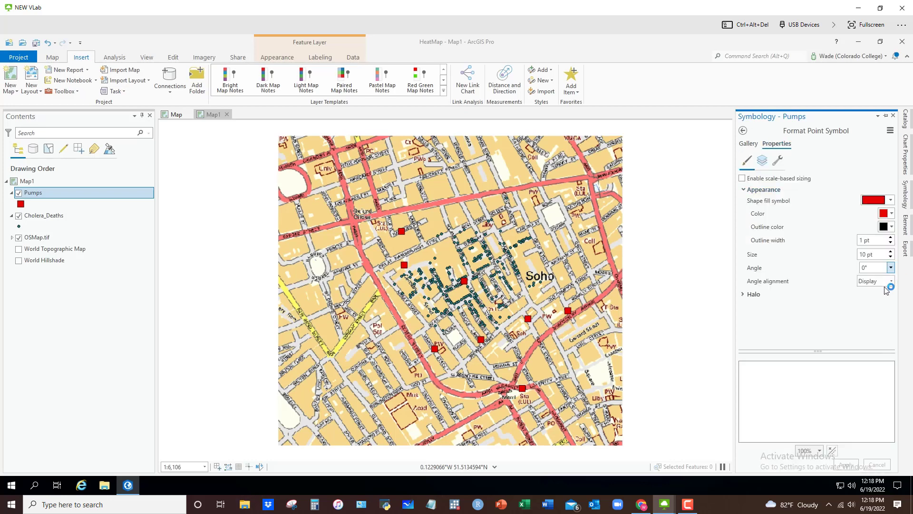
pyautogui.click(891, 252)
pyautogui.click(891, 252)
pyautogui.click(890, 252)
pyautogui.click(846, 464)
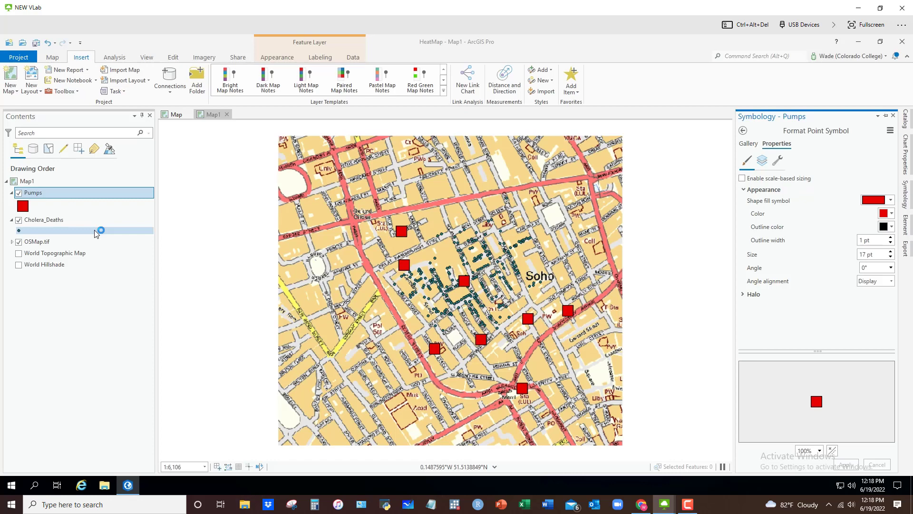
# Check the Count field in the Cholera_Deaths attribute table, then close the table
pyautogui.rightClick(46, 222)
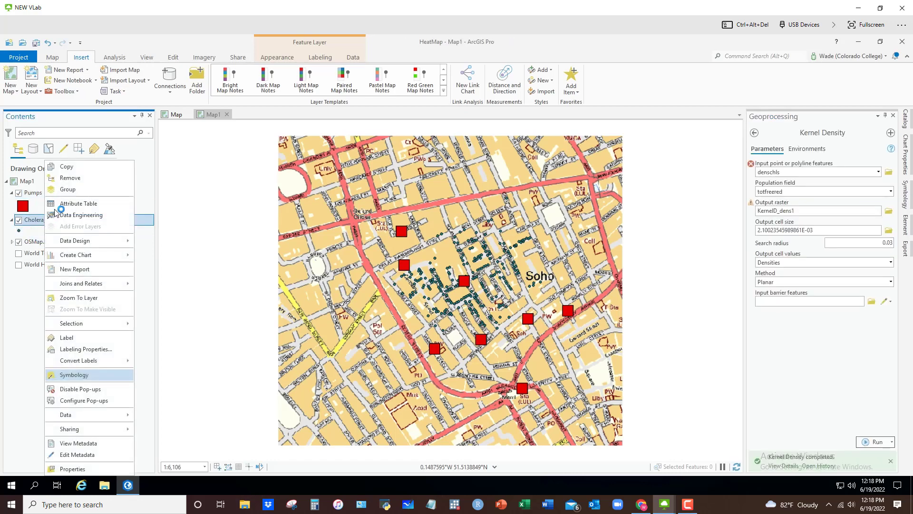
pyautogui.click(69, 204)
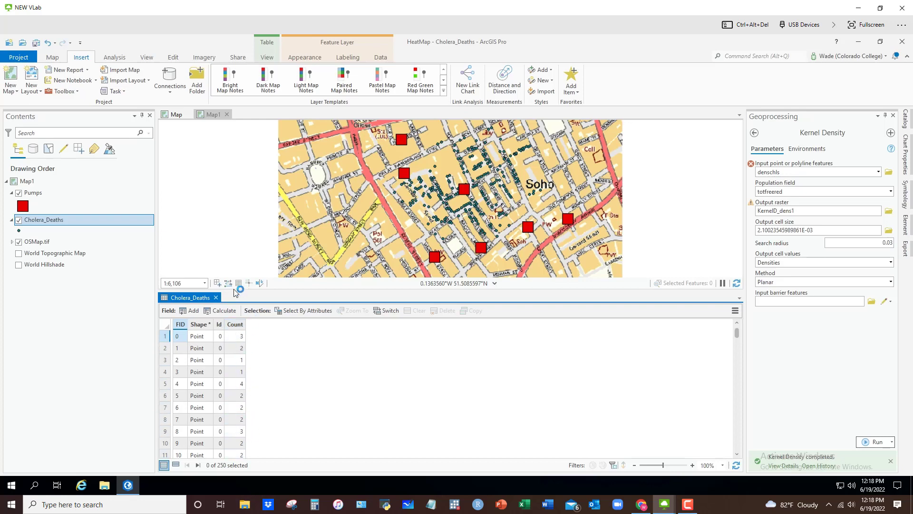
pyautogui.click(216, 297)
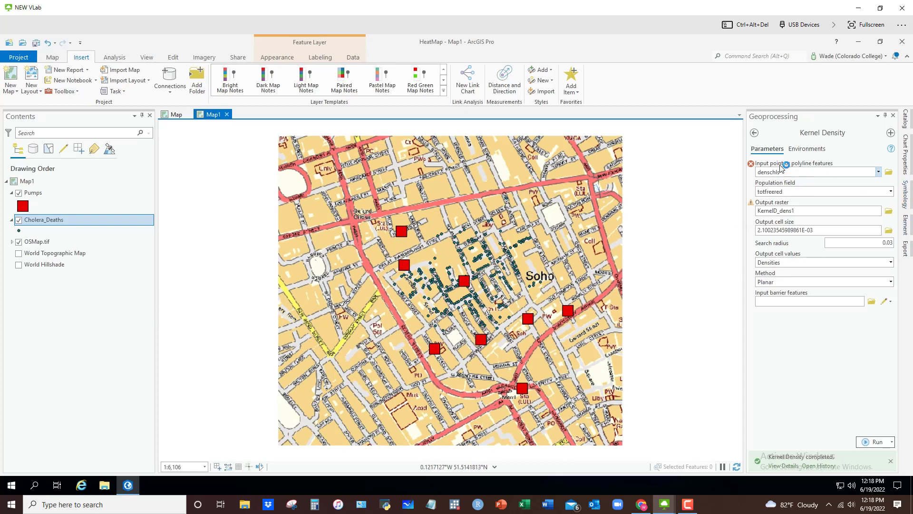
# Run Kernel Density on Cholera_Deaths, weighted by Count, with search radius 1
pyautogui.click(878, 171)
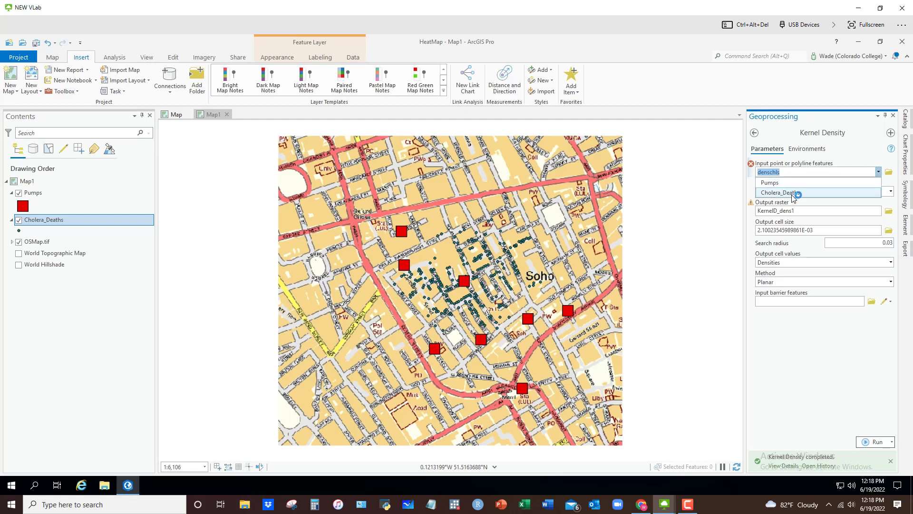
pyautogui.click(793, 193)
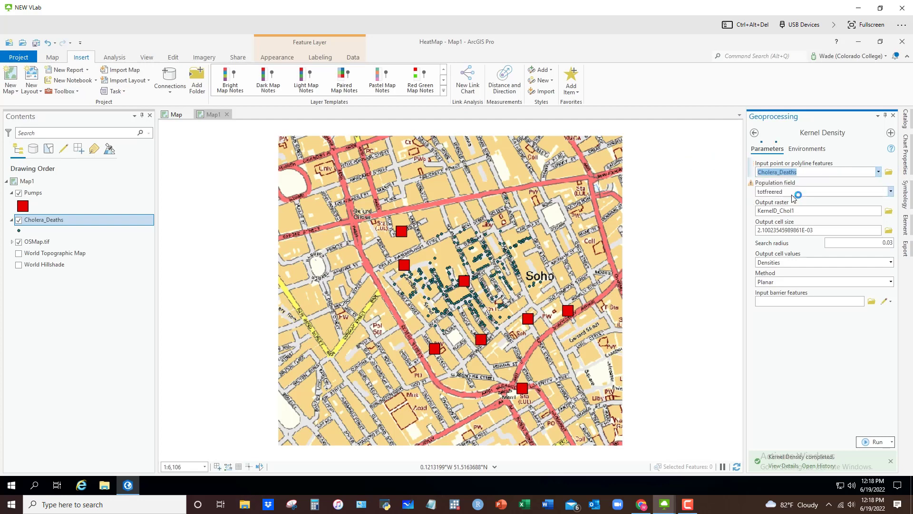
pyautogui.click(890, 191)
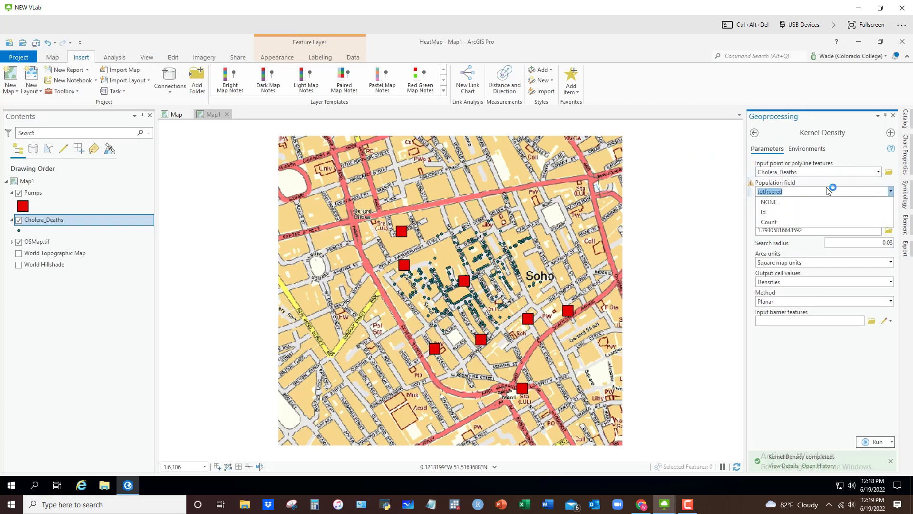
pyautogui.click(769, 222)
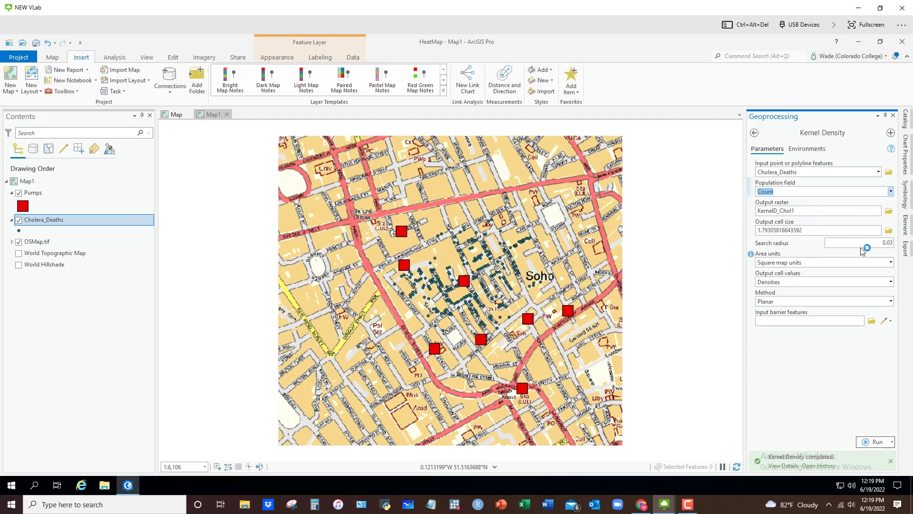
pyautogui.click(880, 243)
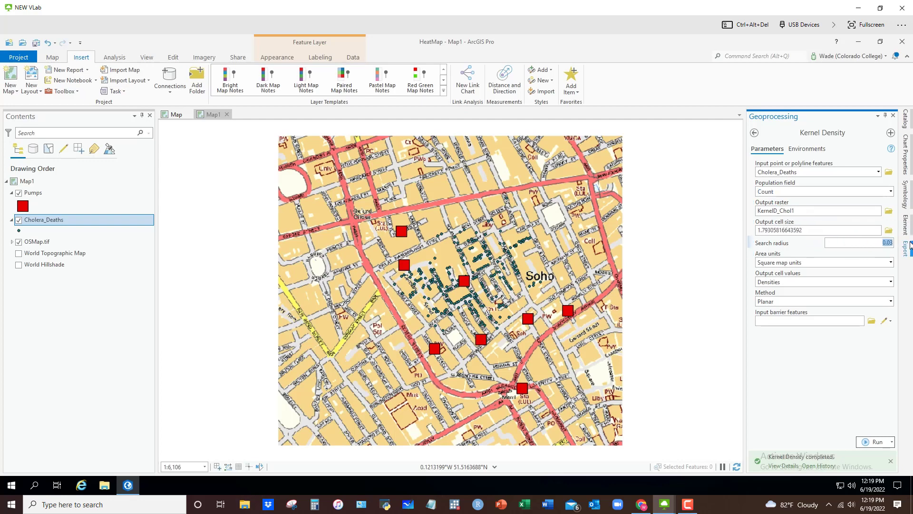
pyautogui.click(879, 443)
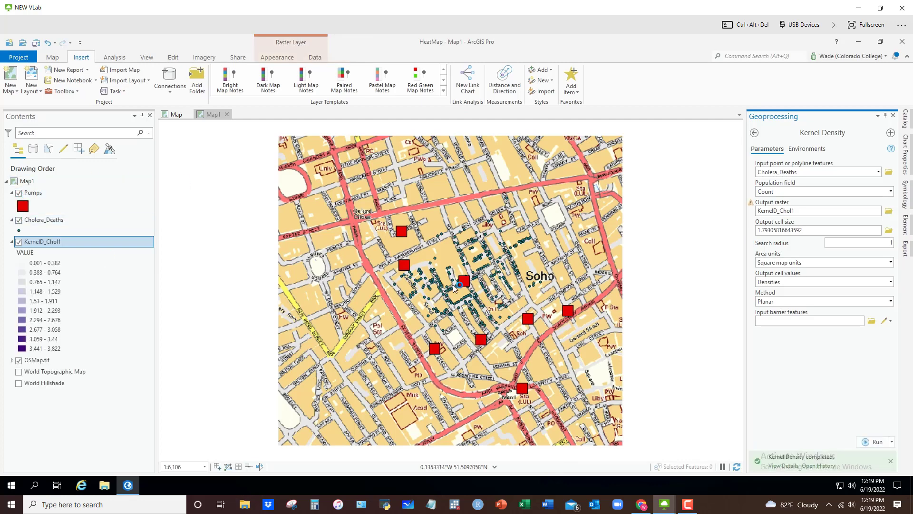
pyautogui.click(18, 220)
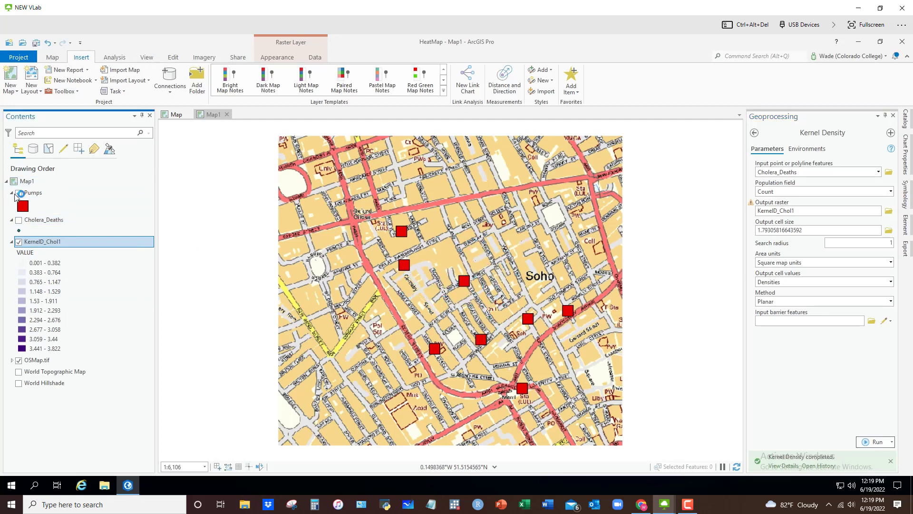
pyautogui.click(18, 220)
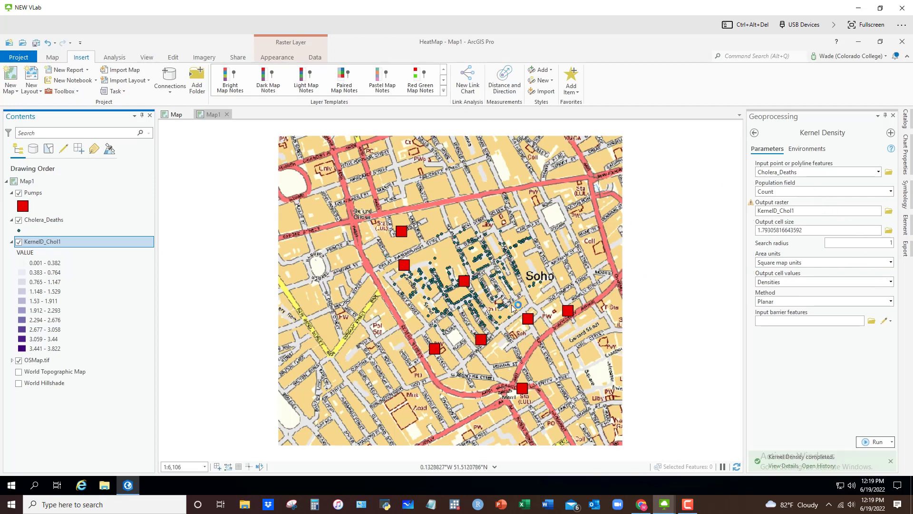
# Rerun Kernel Density with search radii 300 and then 100, then set it to 50
pyautogui.click(894, 243)
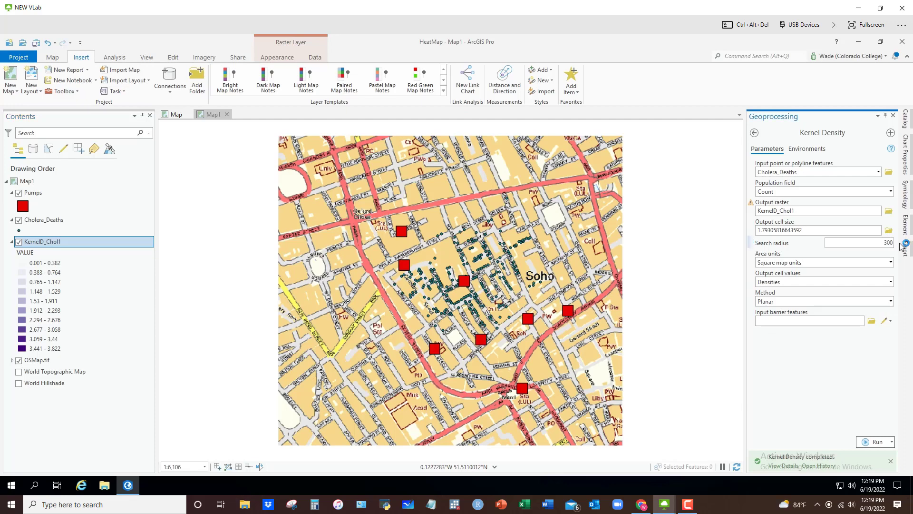
pyautogui.click(875, 439)
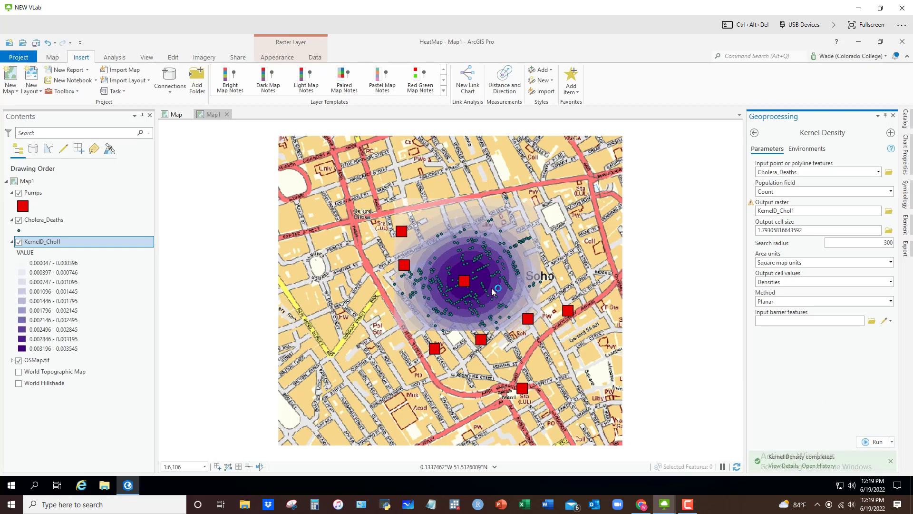
pyautogui.doubleClick(885, 243)
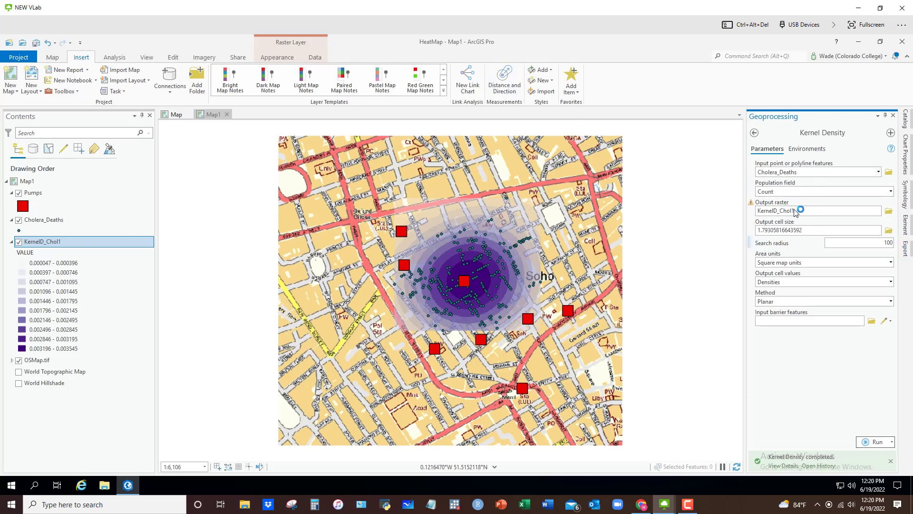
pyautogui.click(880, 442)
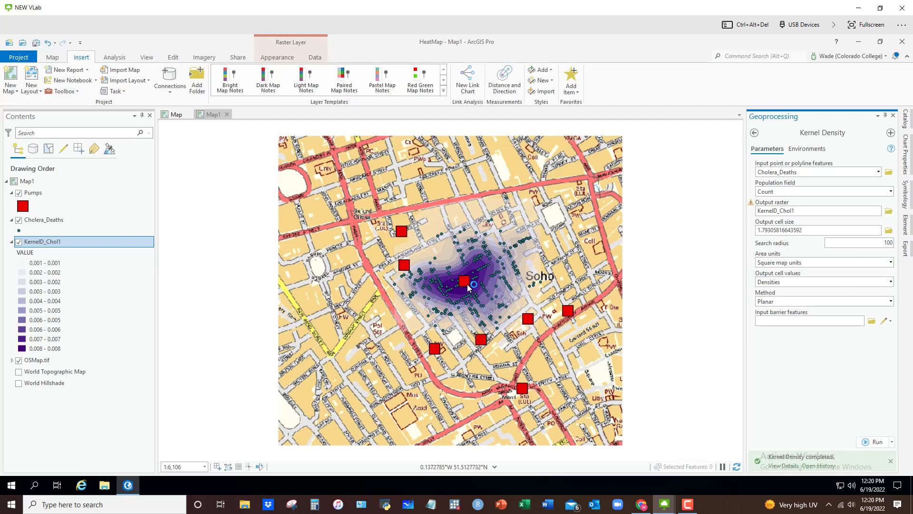
pyautogui.click(890, 243)
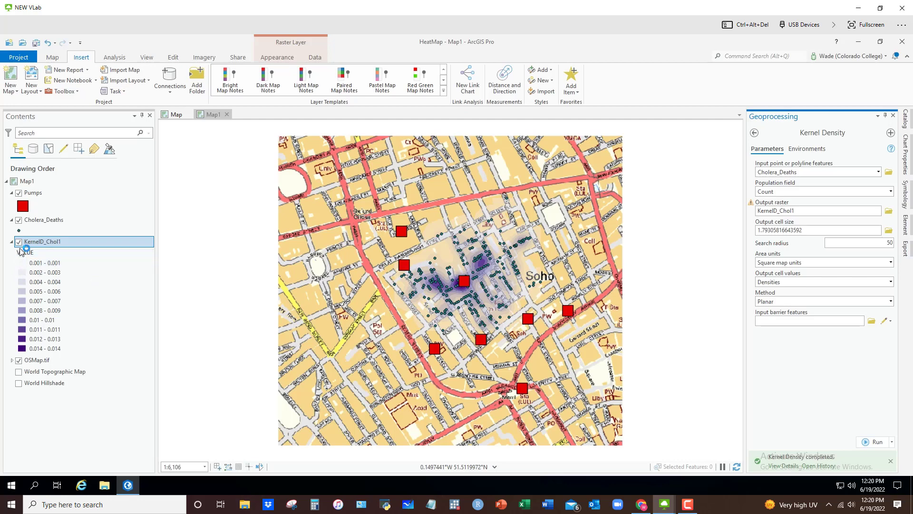
# Hide the Cholera_Deaths points, zoom toward the central pump, and select KernelD_Chol1
pyautogui.click(18, 219)
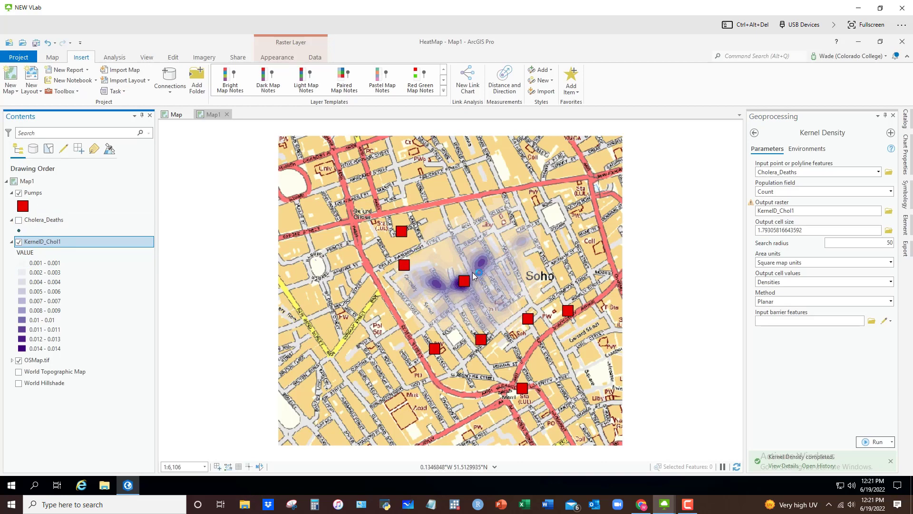
pyautogui.scroll(2, 472, 272)
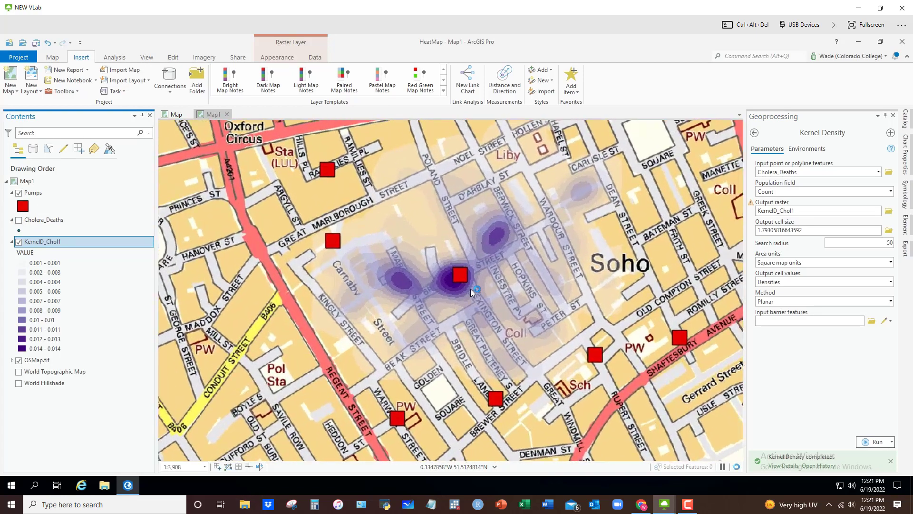
pyautogui.scroll(2, 468, 276)
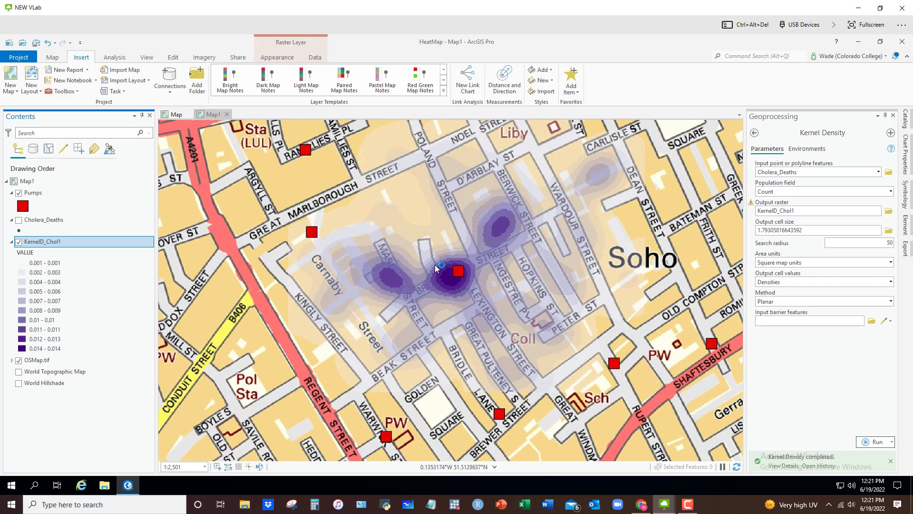
pyautogui.click(51, 241)
pyautogui.click(266, 58)
pyautogui.click(289, 73)
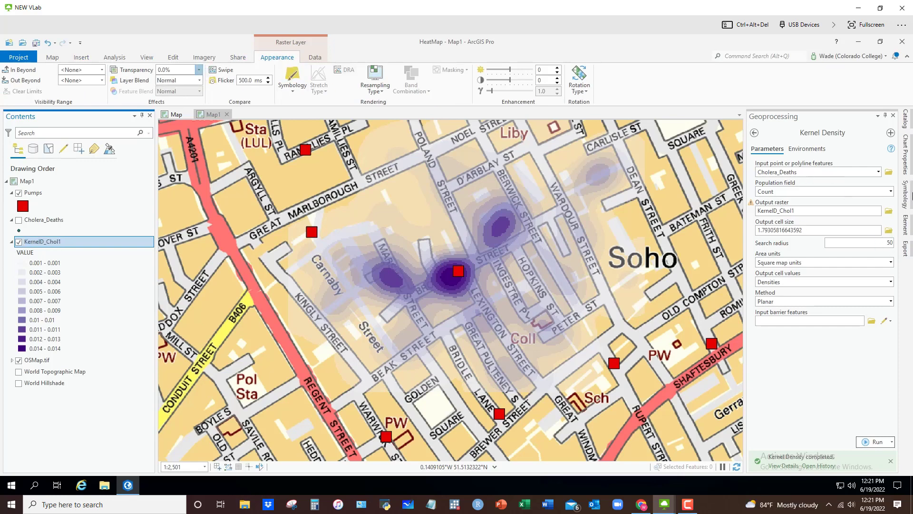
# Set KernelD_Chol1's resampling type to Cubic
pyautogui.click(910, 195)
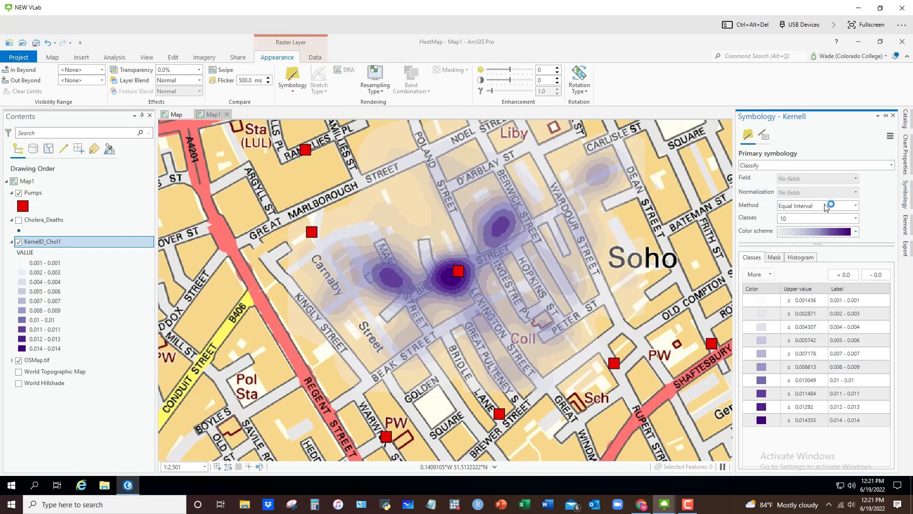
pyautogui.click(378, 88)
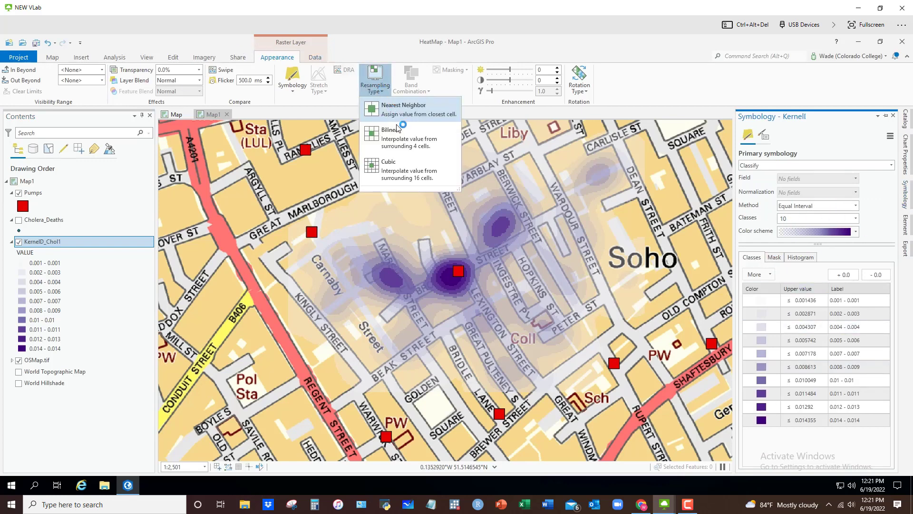
pyautogui.click(389, 172)
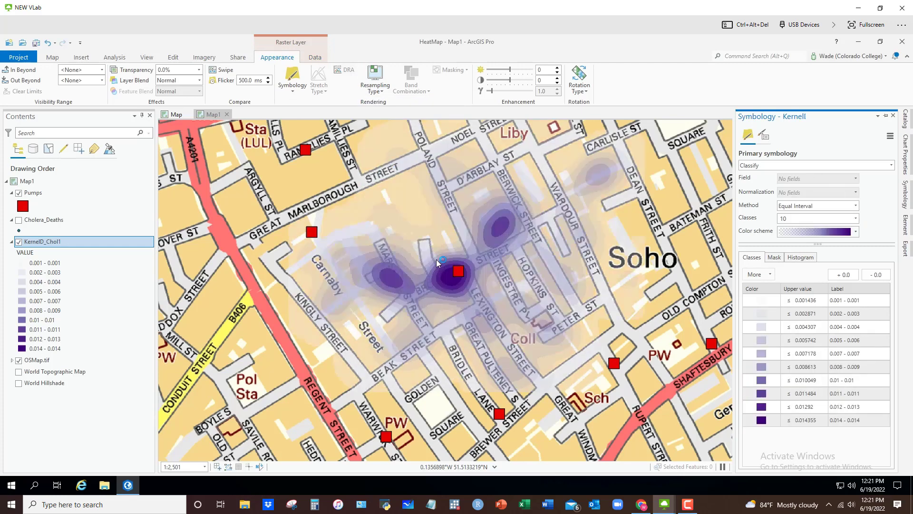